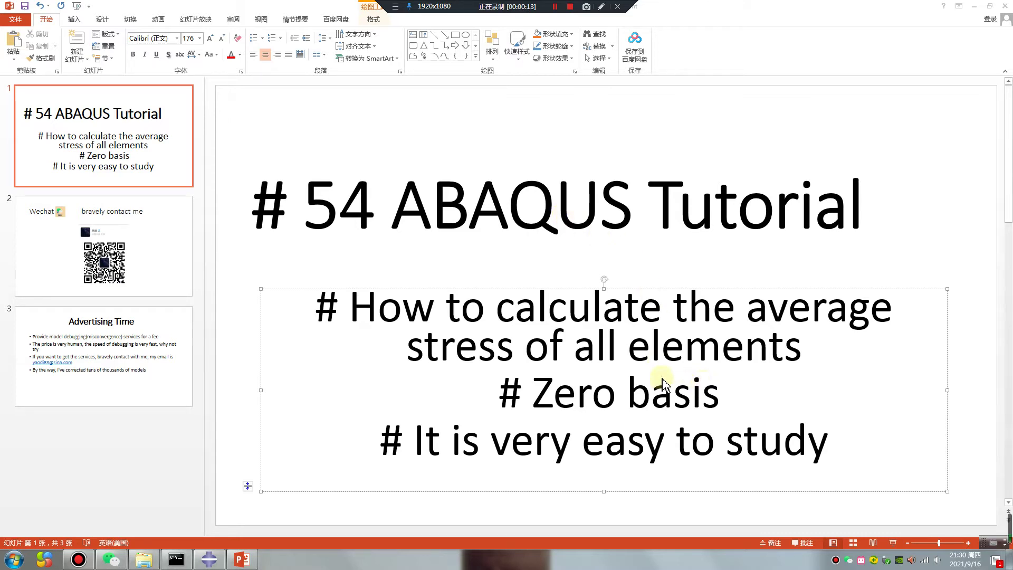
Bring Abaqus/CAE forward and browse for a new work directory folder
left_click(223, 564)
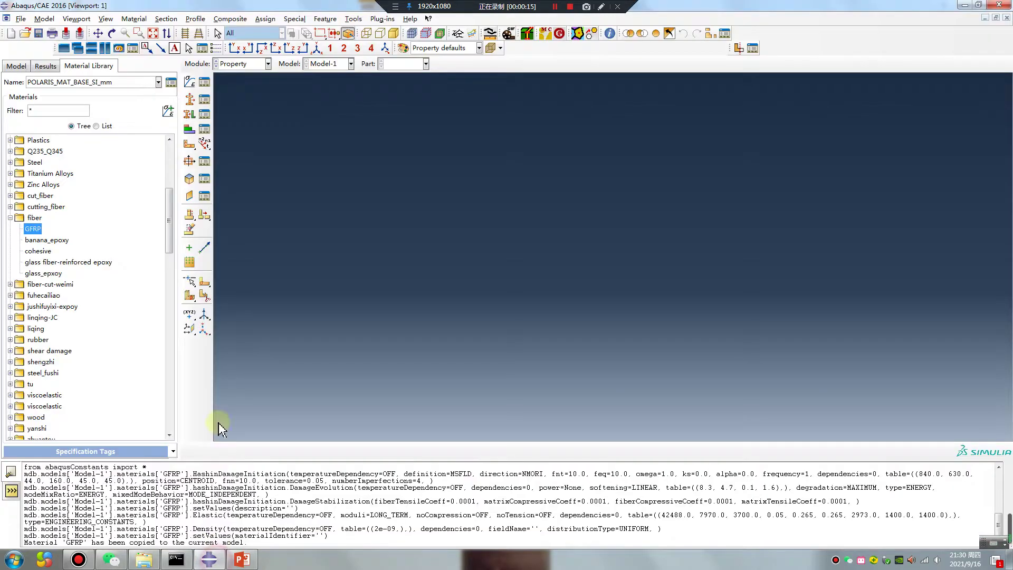
left_click(19, 68)
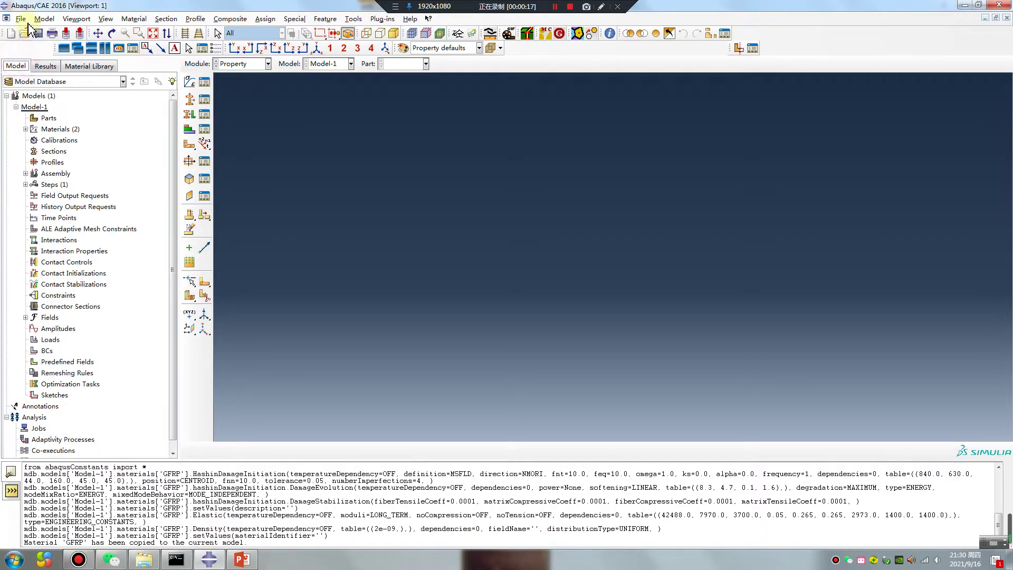
left_click(20, 18)
left_click(36, 77)
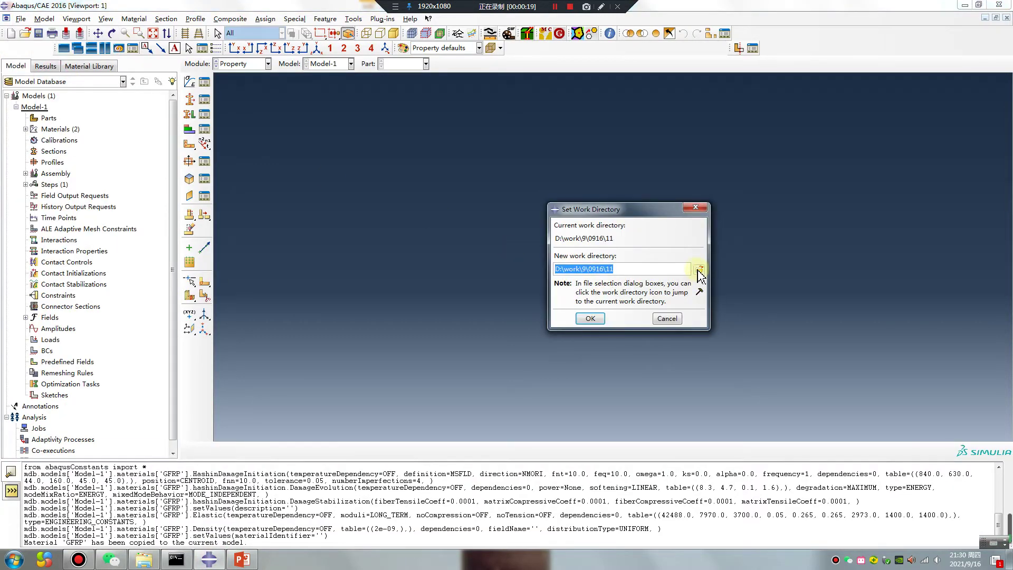
left_click(699, 270)
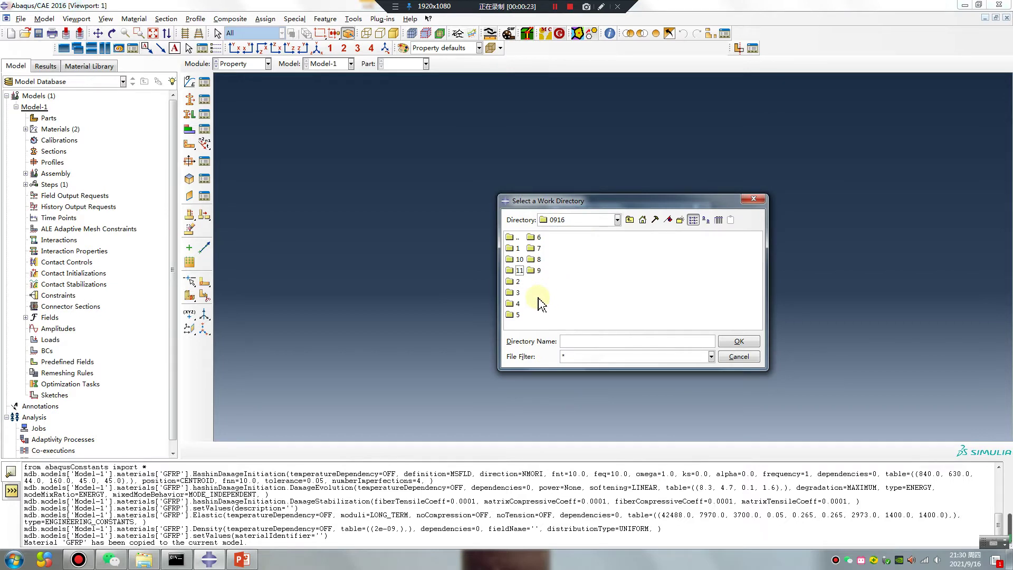
Create a new folder 12 in 0916 and apply it as the work directory
right_click(538, 303)
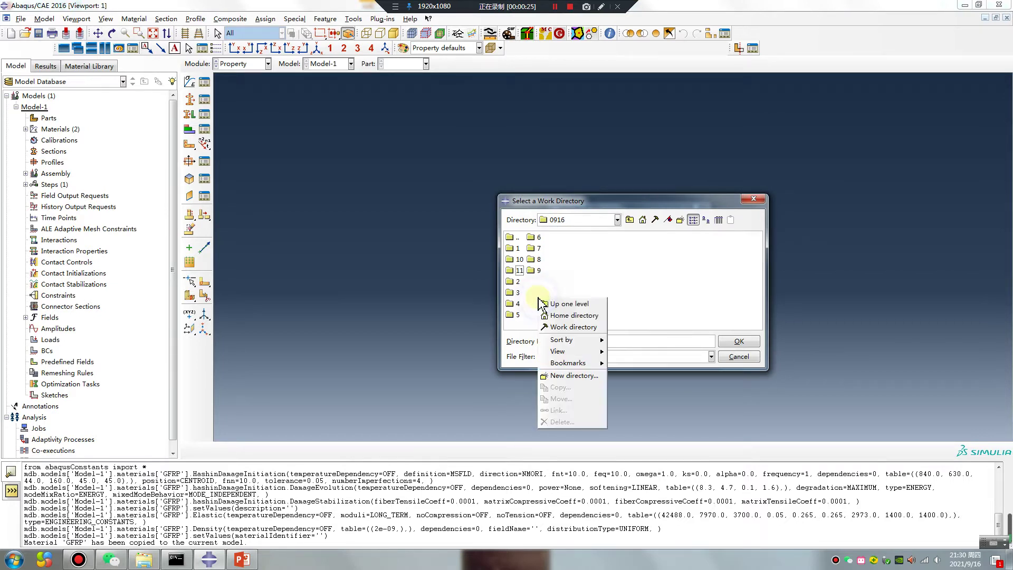
left_click(561, 366)
type("12")
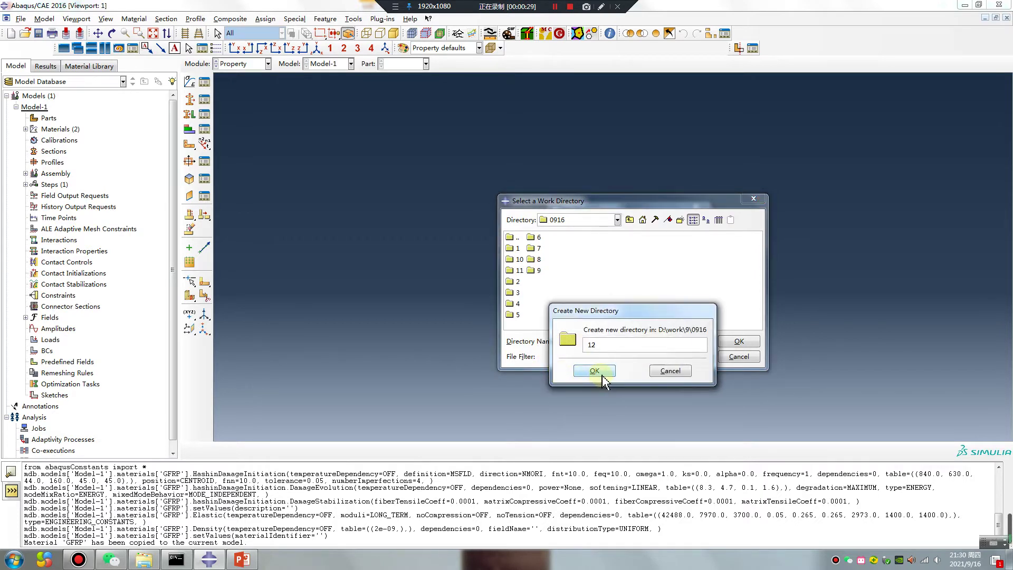
left_click(595, 370)
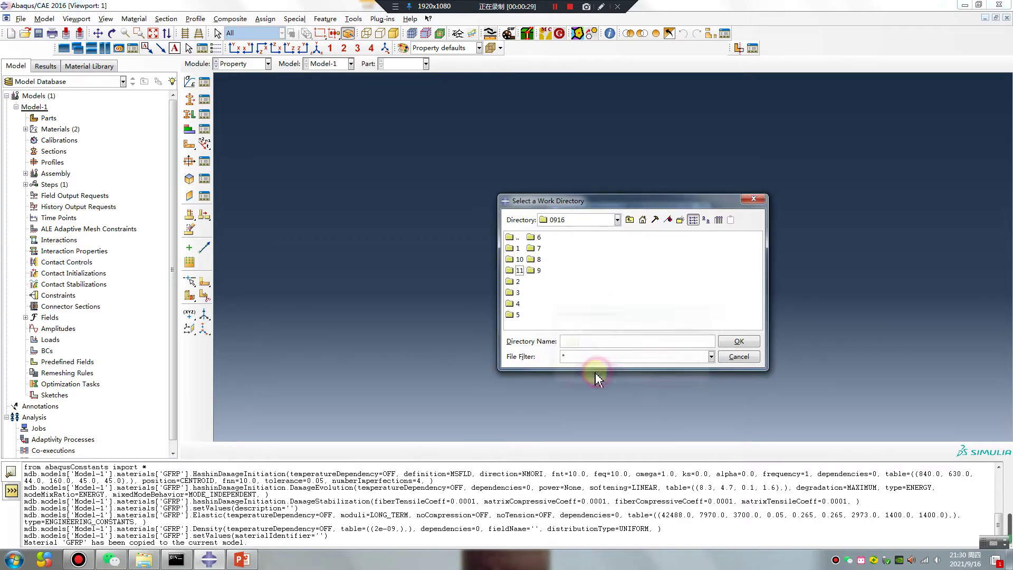
left_click(515, 283)
left_click(738, 342)
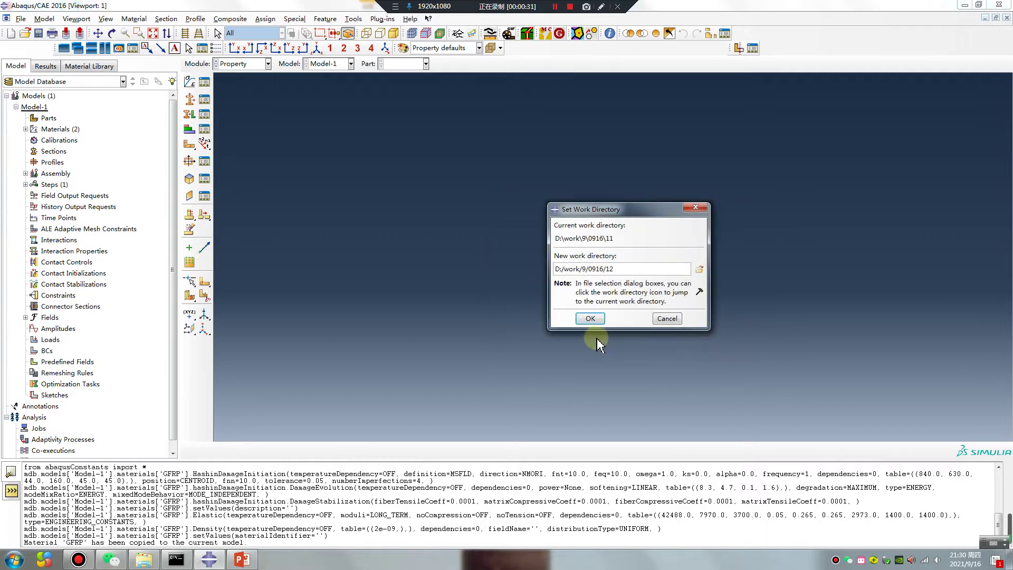
left_click(592, 318)
left_click(241, 64)
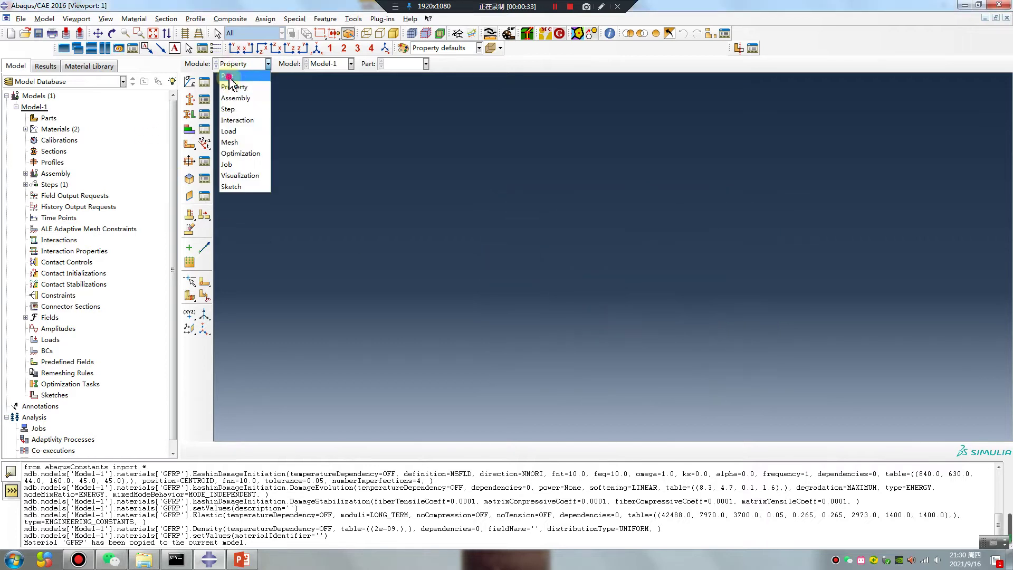
In the Part module start a 3D deformable solid extrusion part and choose the rectangle sketch tool
left_click(238, 76)
left_click(189, 83)
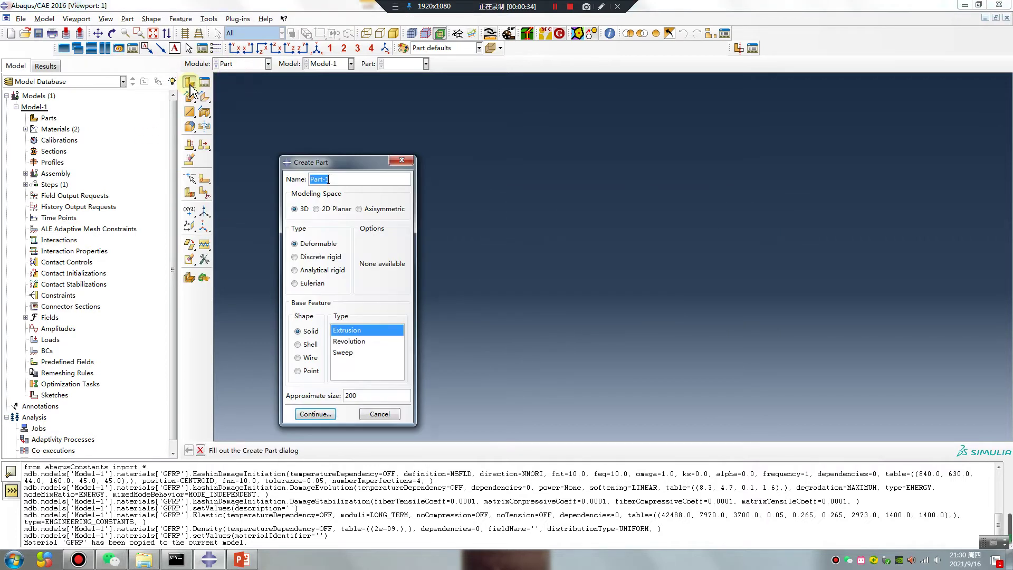
left_click(315, 414)
left_click(204, 97)
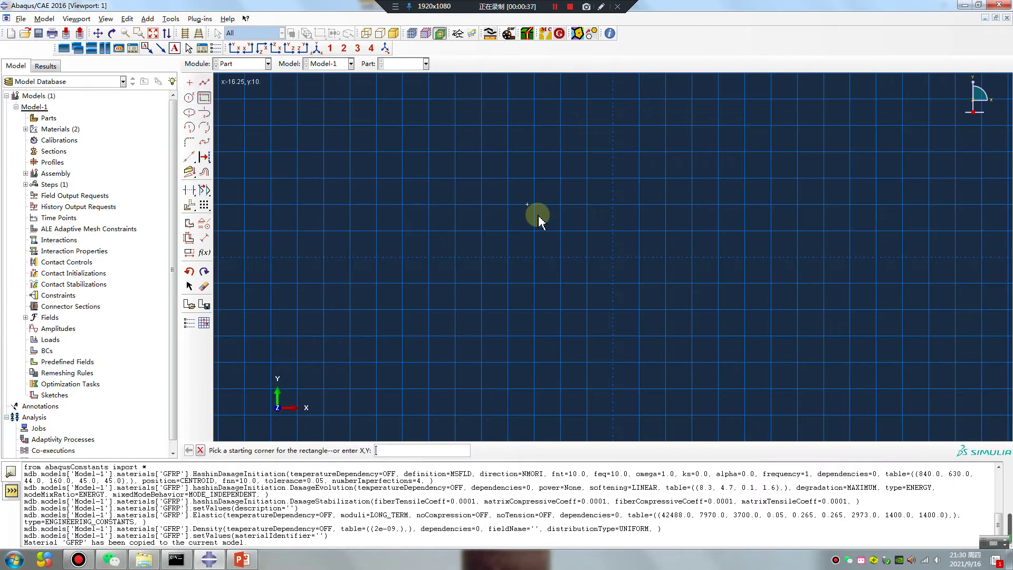
Sketch a rectangle from the origin and extrude it to build the box Part-1
left_click(615, 258)
left_click(665, 205)
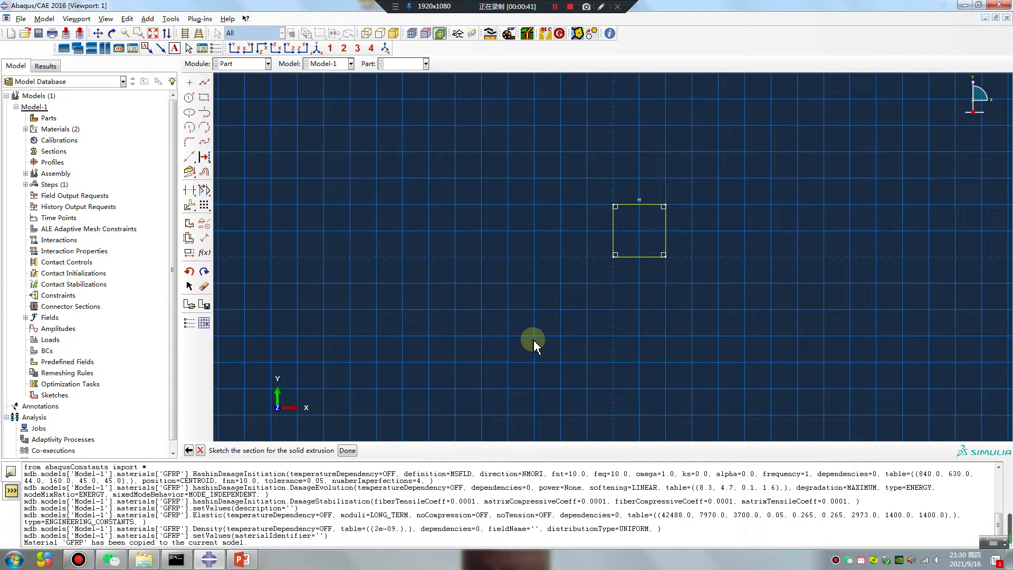
middle_click(515, 316)
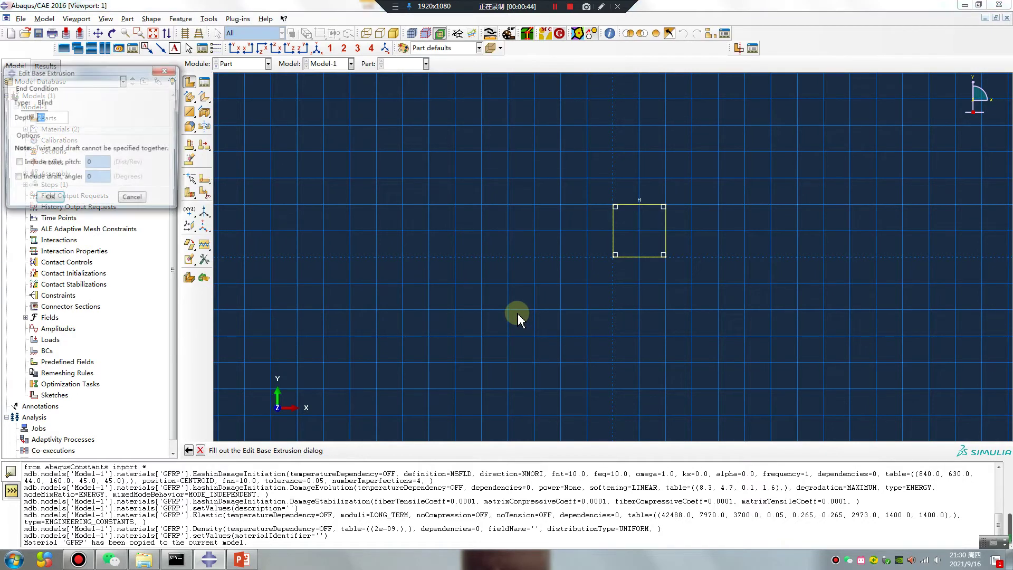
left_click(49, 201)
left_click(241, 63)
In the Property module create Material-3 with elastic behaviour, Young's modulus 2e5
left_click(237, 85)
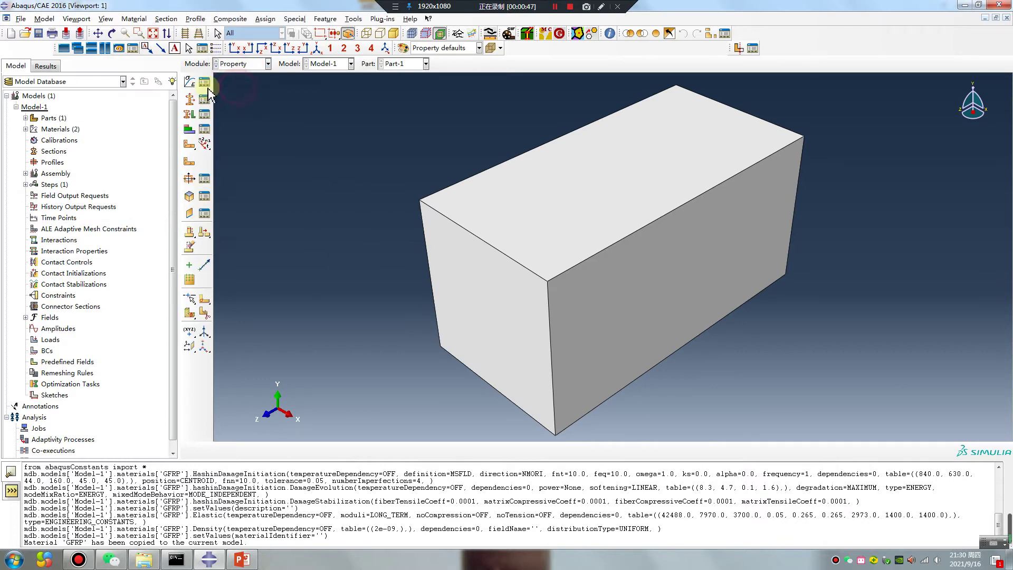
left_click(205, 84)
left_click(286, 205)
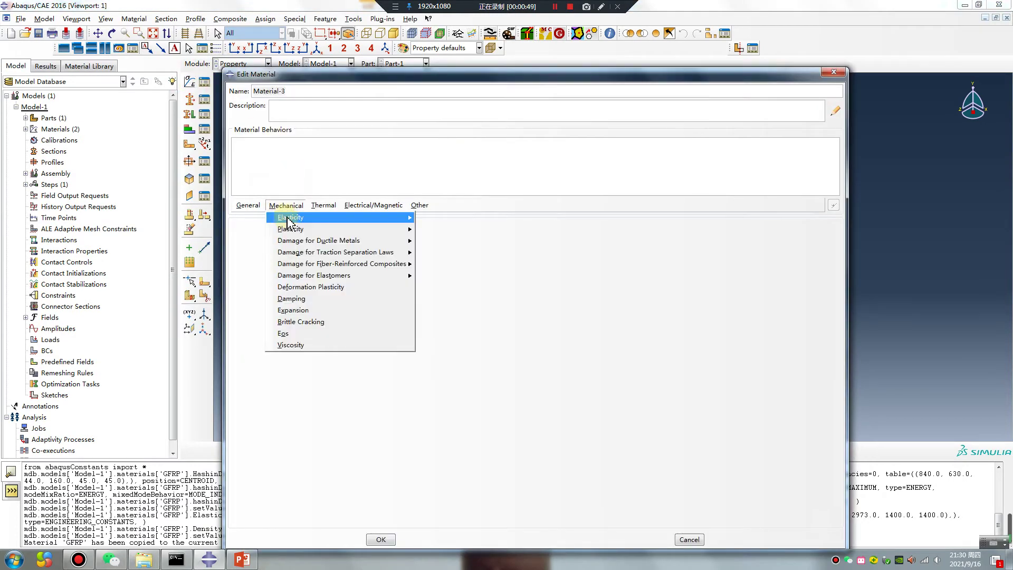
mouse_move(291, 217)
left_click(451, 219)
left_click(276, 358)
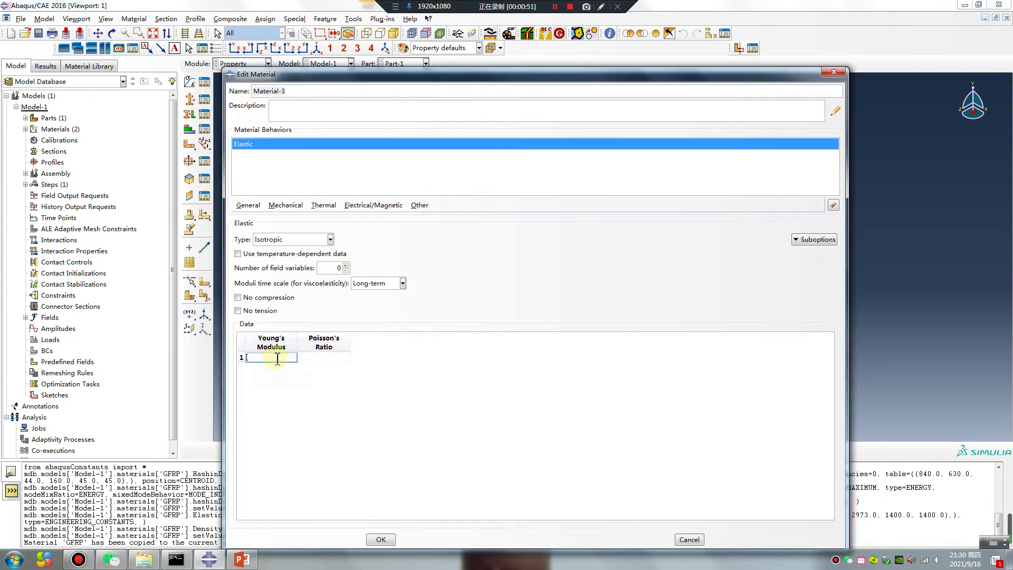
type("2e5")
left_click(321, 357)
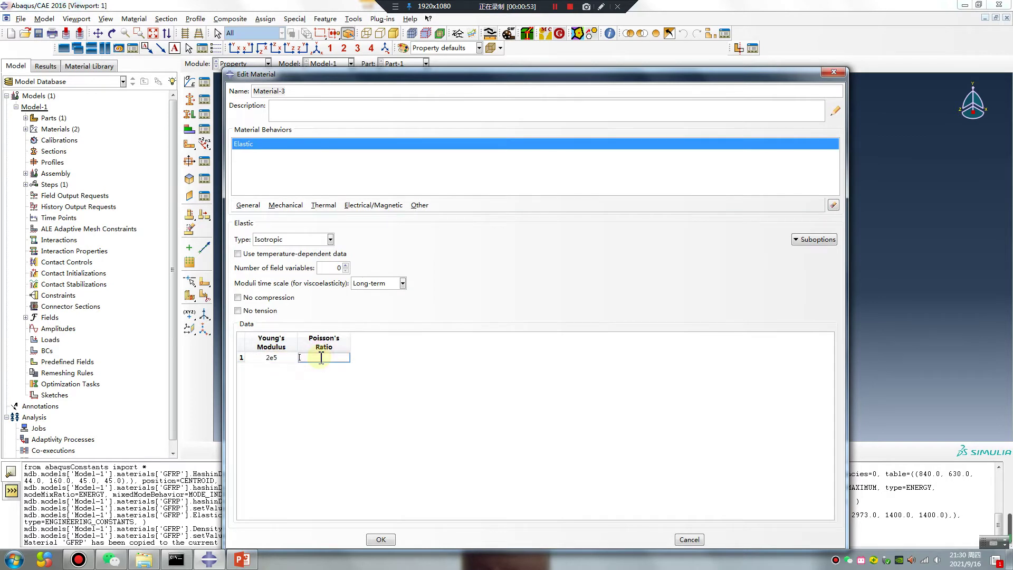
left_click(381, 539)
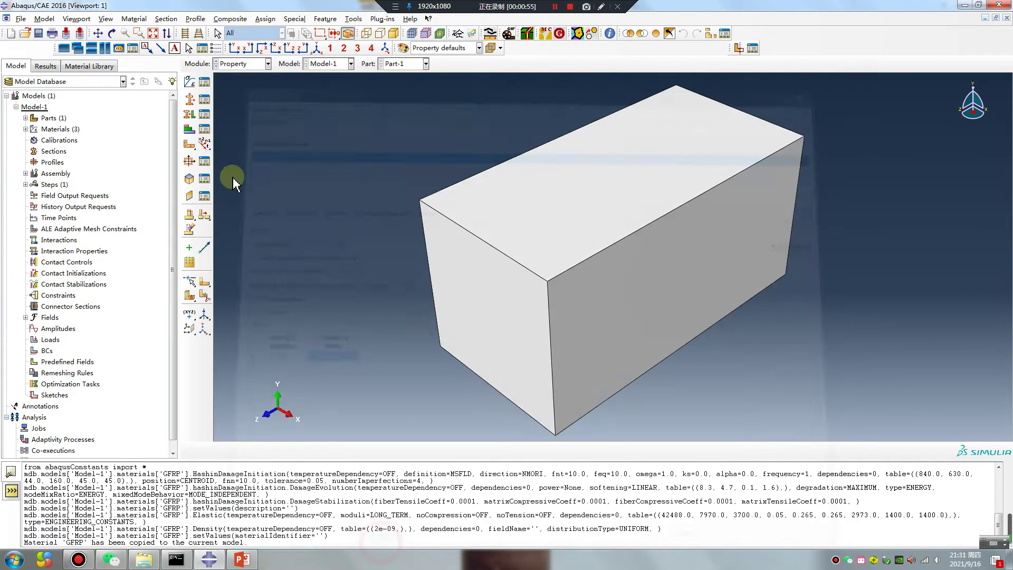
Create a solid homogeneous Section-1 using Material-3
left_click(190, 100)
left_click(39, 221)
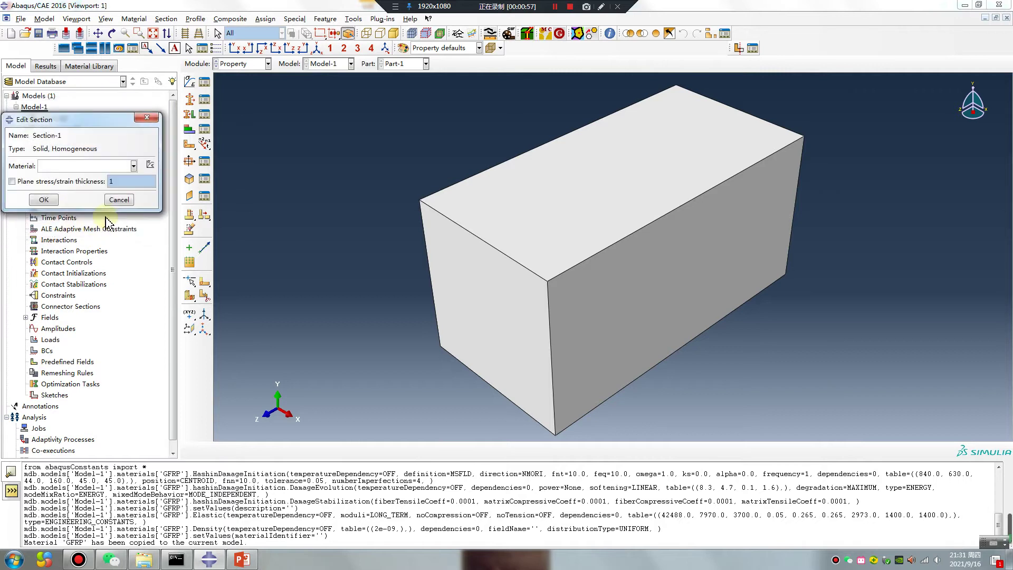
left_click(66, 169)
left_click(66, 189)
left_click(38, 201)
Assign Section-1 to the whole box and move to the Assembly module
left_click(189, 116)
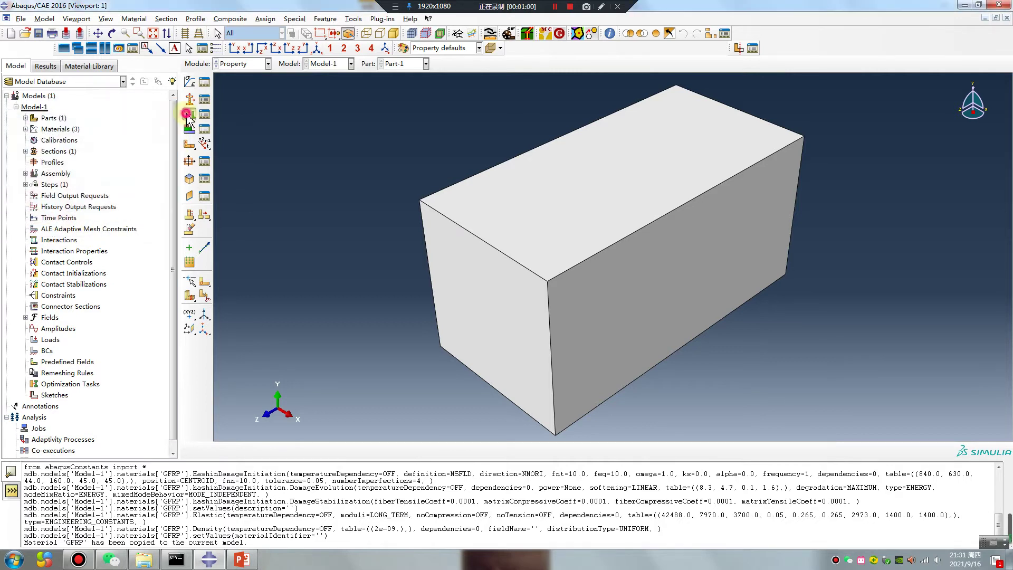
left_click(498, 226)
middle_click(365, 298)
left_click(43, 268)
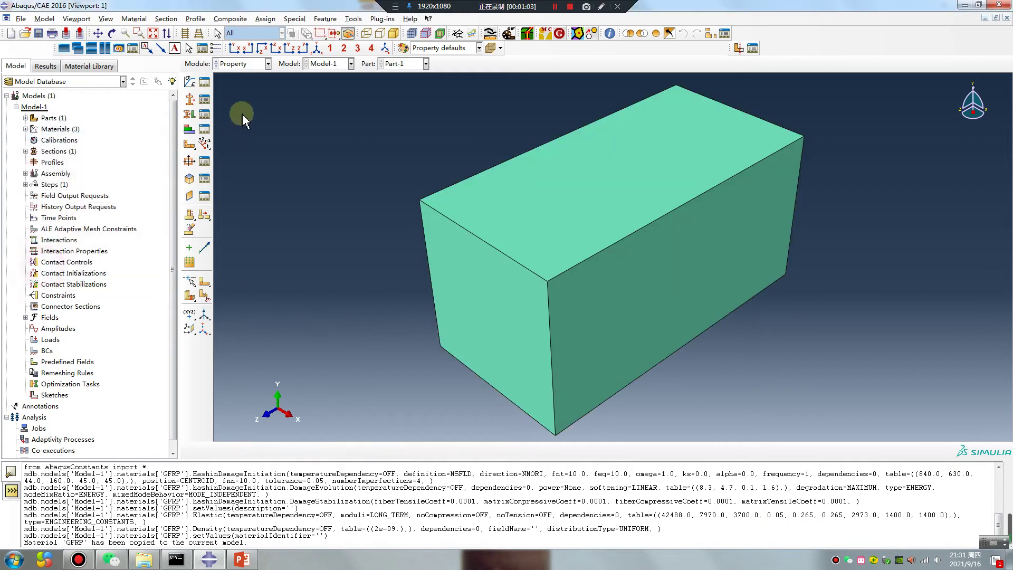
left_click(237, 64)
left_click(238, 96)
Instance Part-1 in the assembly and create a static general Step-1
left_click(191, 85)
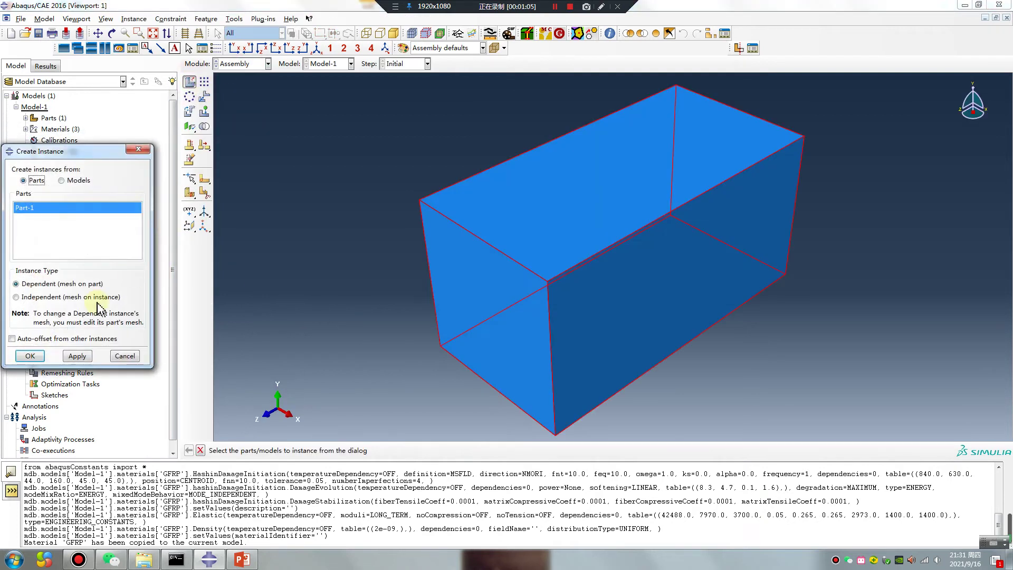
left_click(40, 358)
left_click(242, 63)
left_click(231, 108)
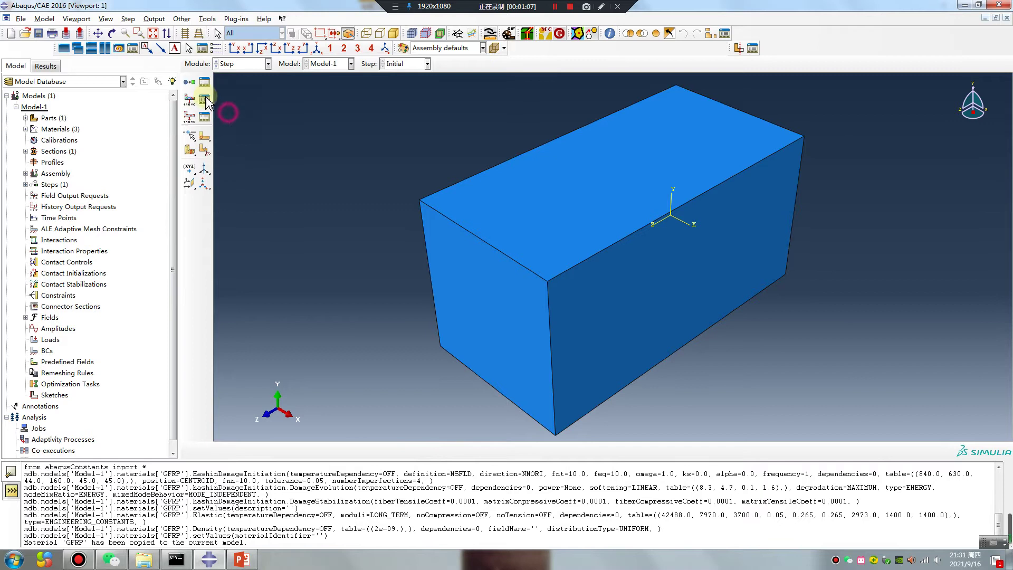
left_click(190, 81)
left_click(325, 386)
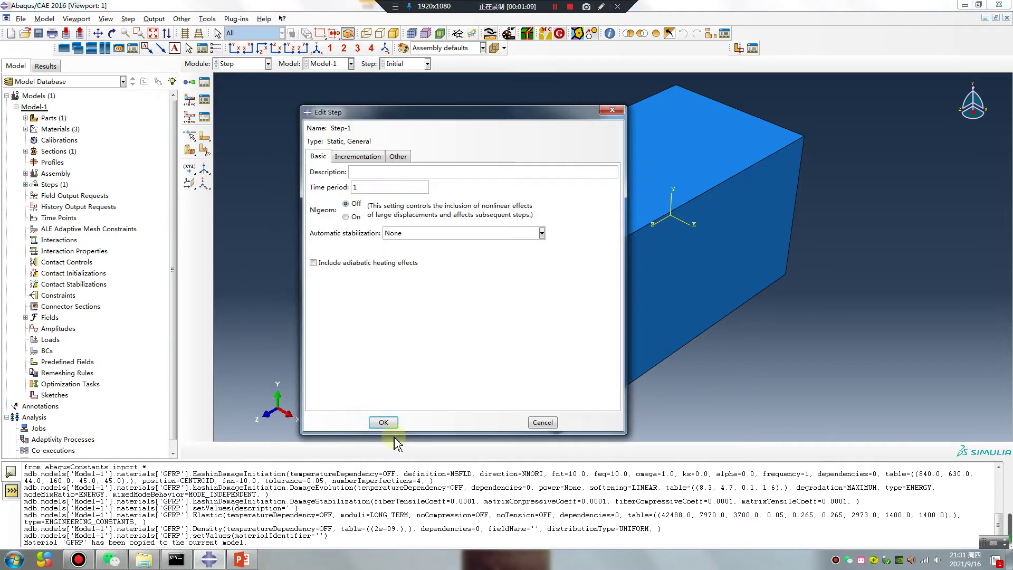
left_click(388, 423)
Seed and mesh the part into 250 elements, then begin a boundary condition in the Load module
left_click(242, 63)
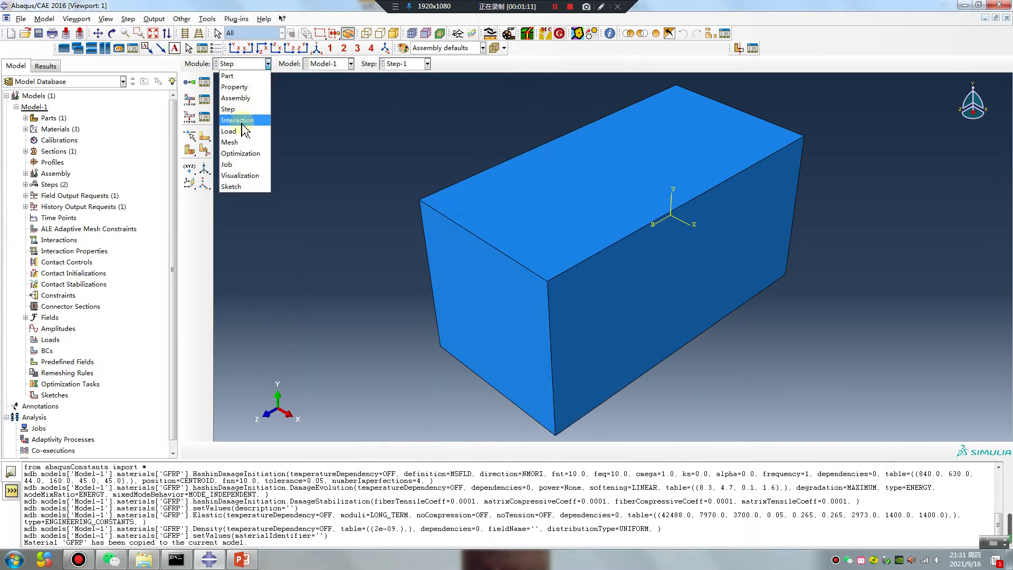
left_click(230, 142)
left_click(191, 96)
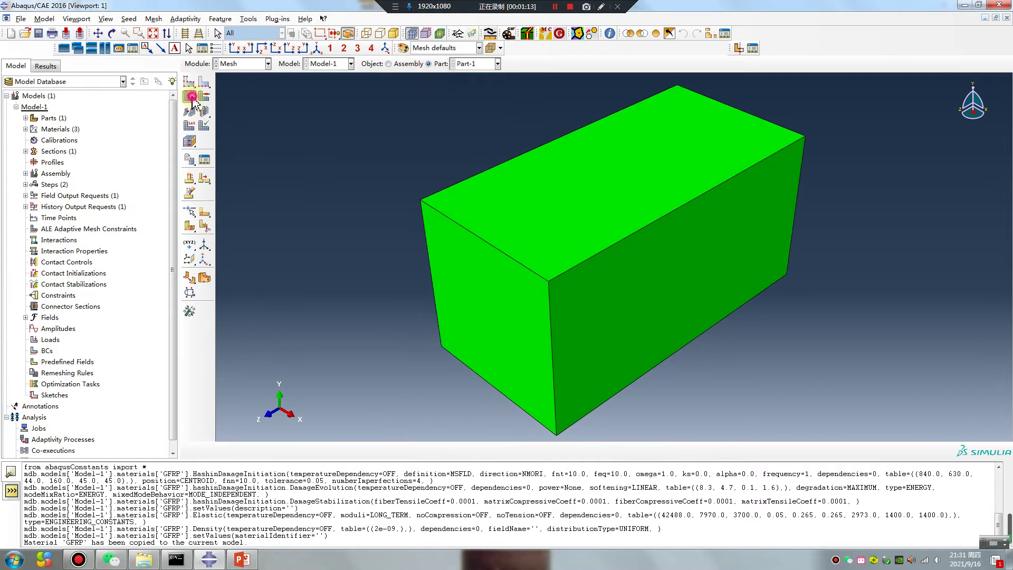
middle_click(313, 238)
left_click(241, 64)
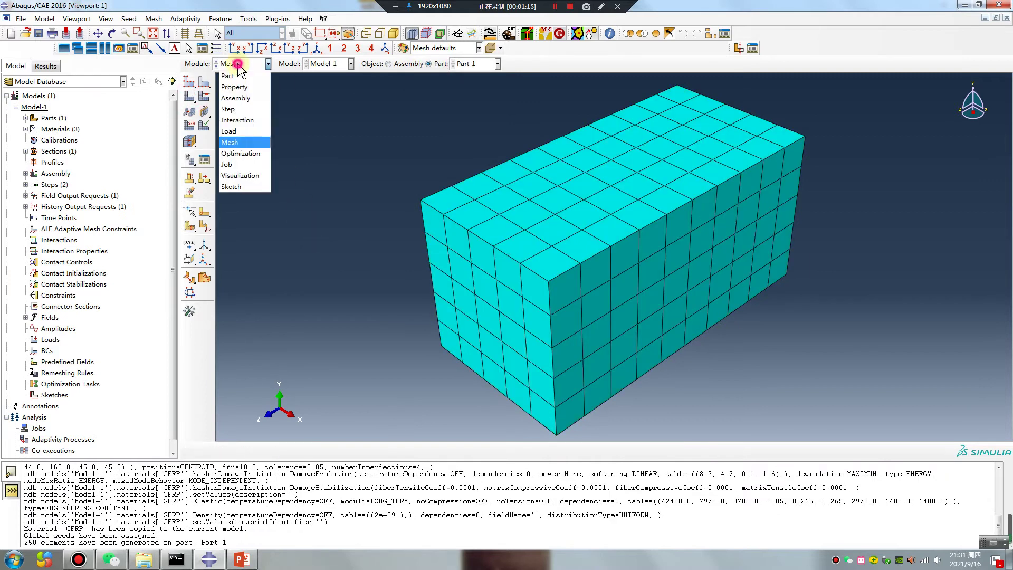
left_click(234, 132)
left_click(189, 99)
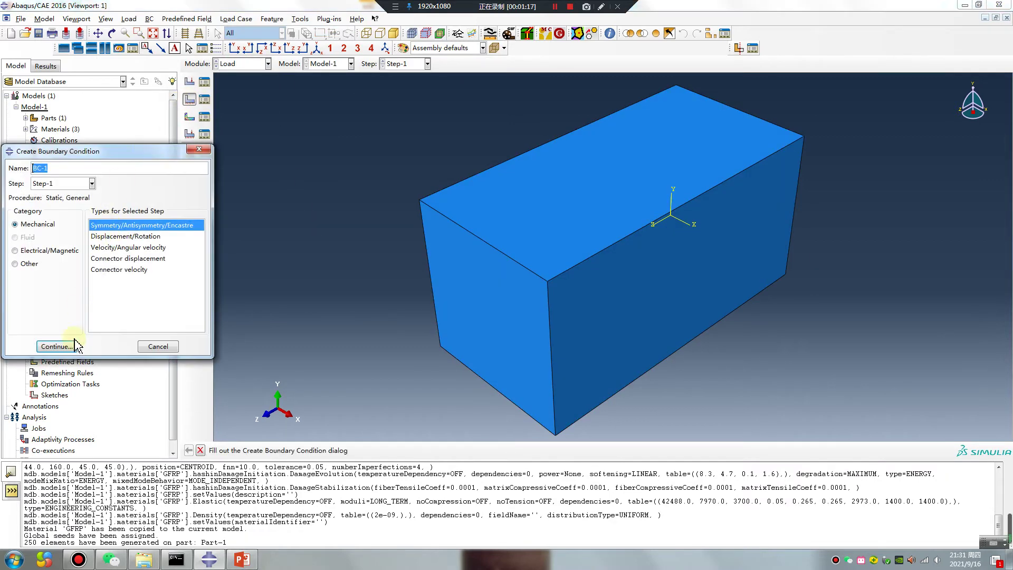
Apply a fully fixed ENCASTRE condition BC-1 to the block's end face
left_click(77, 345)
left_click_drag(482, 313, 798, 272, "ctrl+alt")
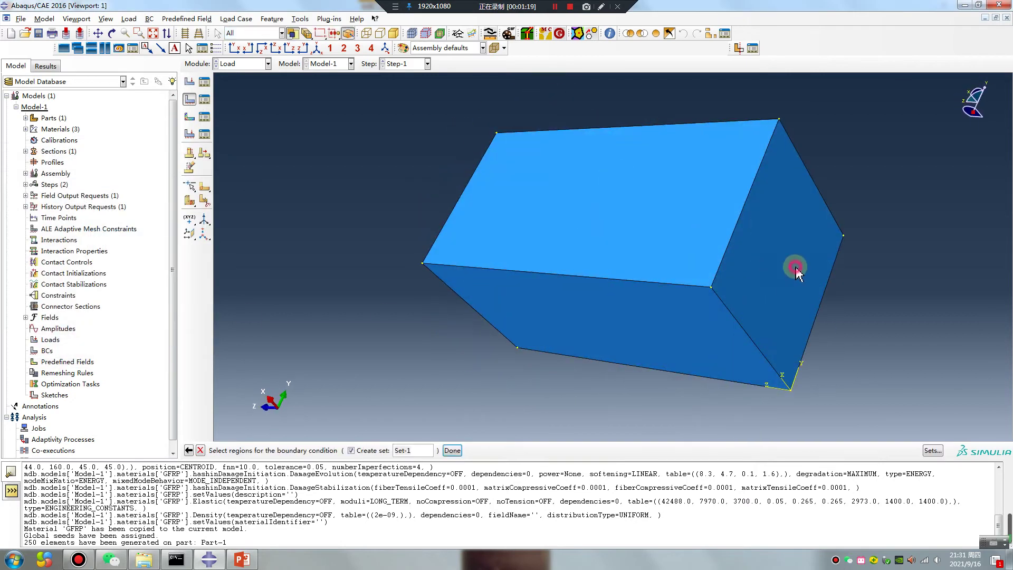
left_click(798, 272)
middle_click(549, 340)
left_click(24, 346)
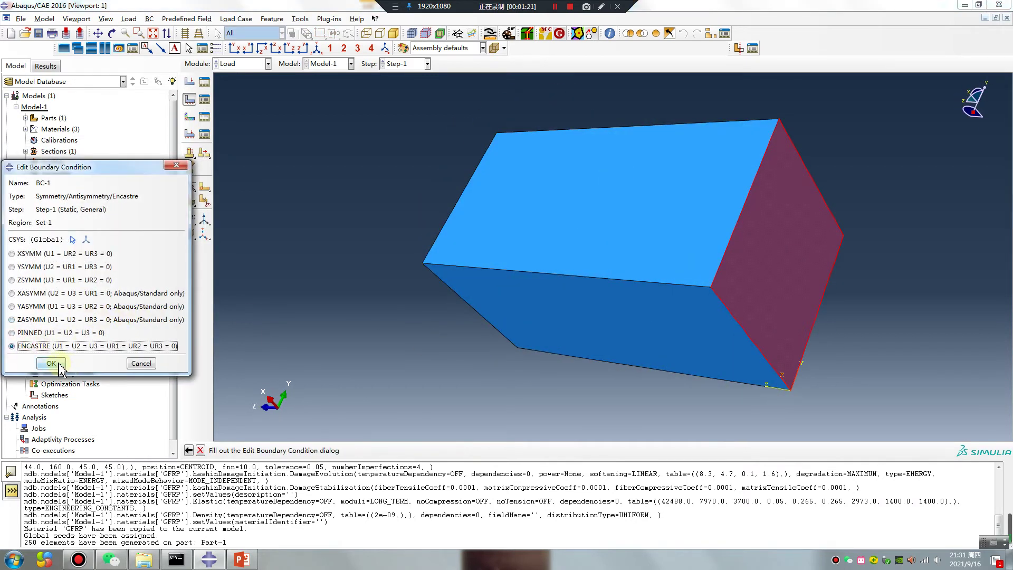
left_click(51, 363)
left_click_drag(539, 201, 673, 263, "ctrl+alt")
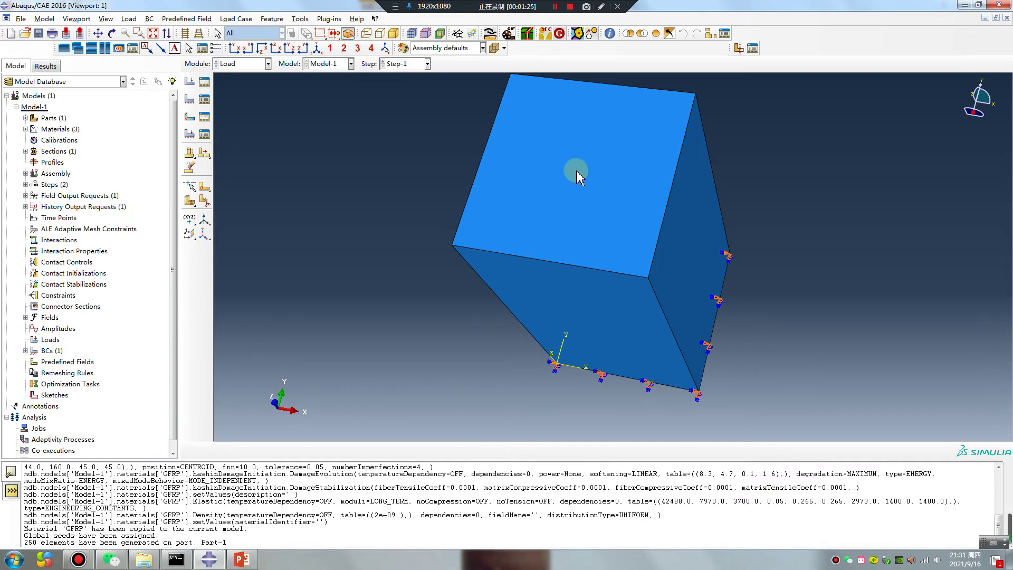
Apply a uniform pressure Load-1 of magnitude 10 to the block's top face
left_click(191, 82)
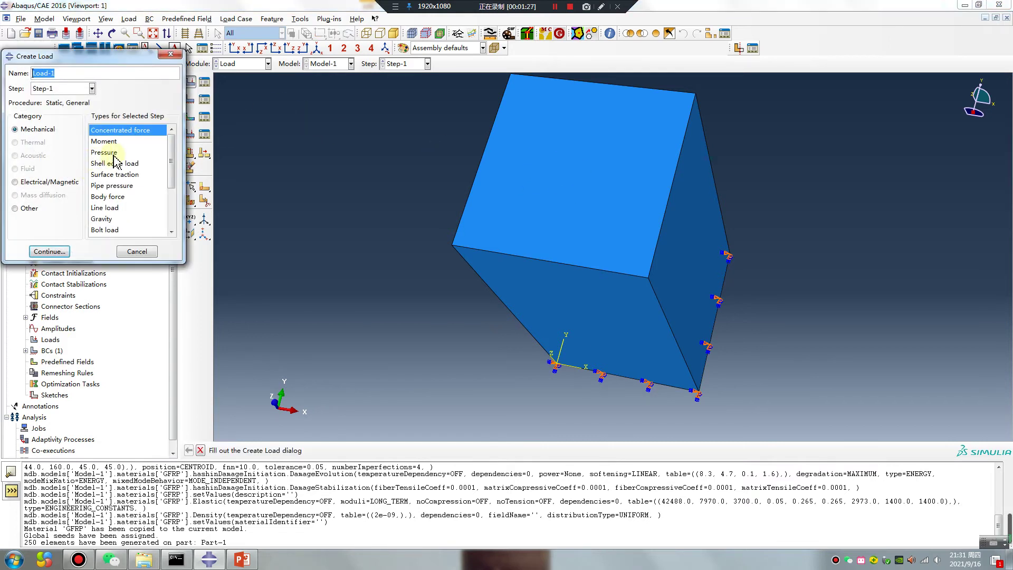
left_click(105, 152)
left_click(50, 252)
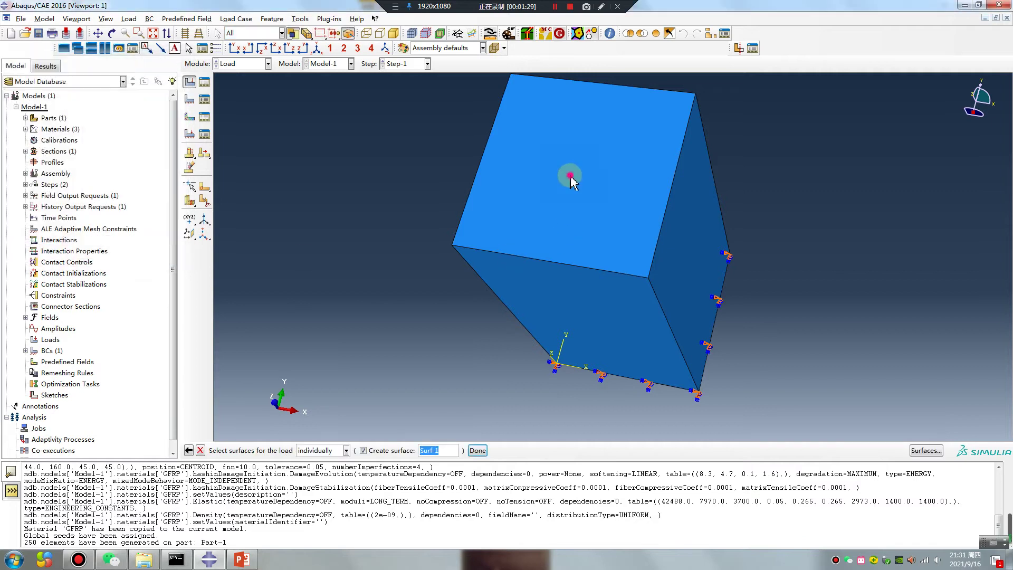
left_click(572, 181)
middle_click(366, 294)
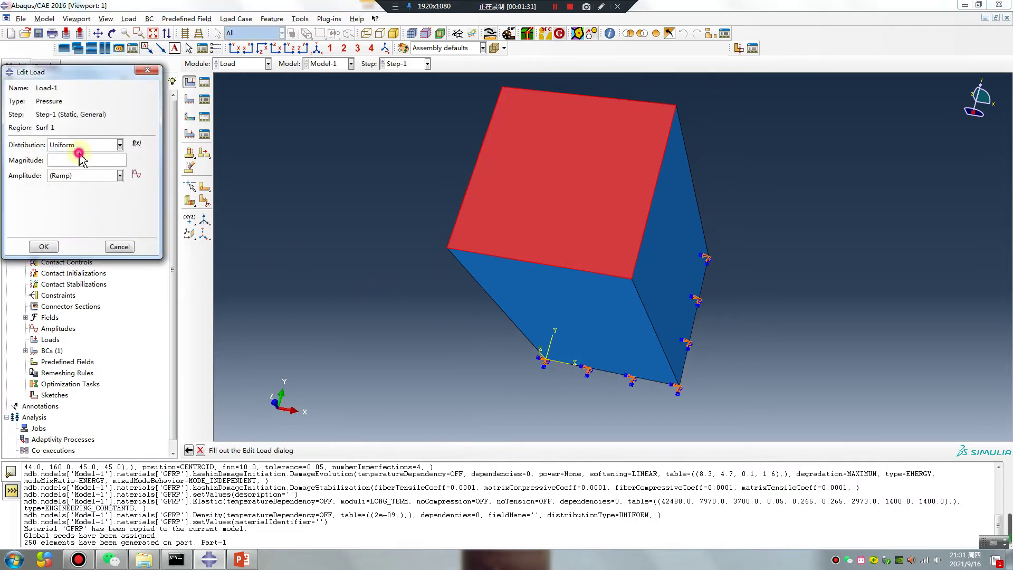
left_click(79, 159)
left_click(43, 247)
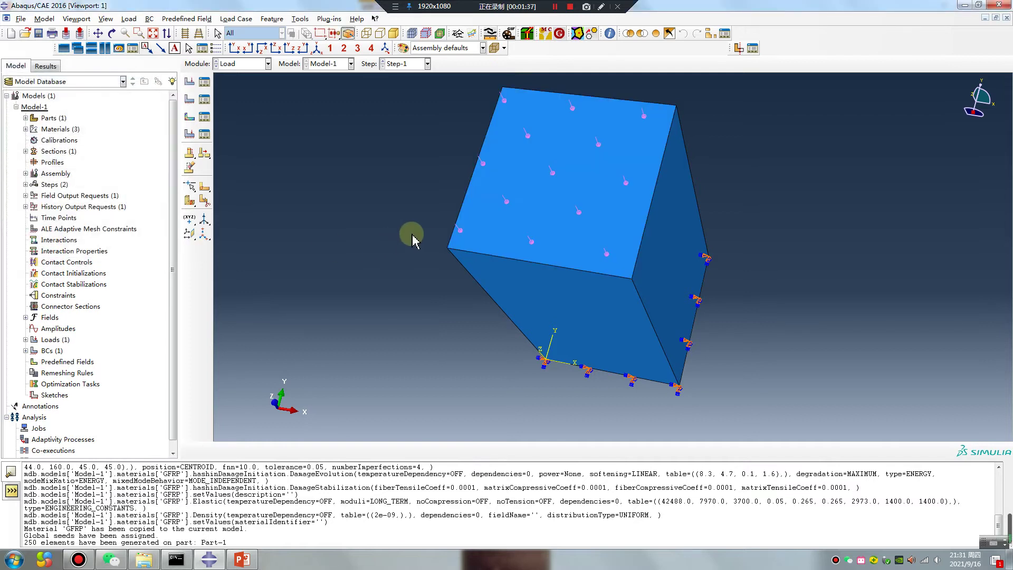
left_click(248, 63)
Create Job-1 for Model-1 with Use multiple processors enabled in Parallelization
left_click(237, 165)
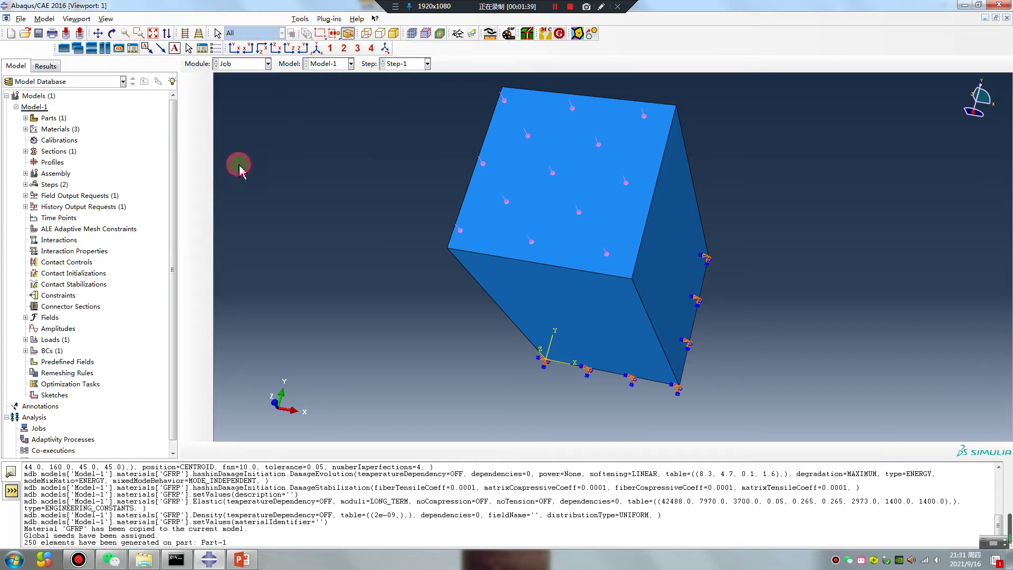
left_click(192, 89)
left_click(401, 391)
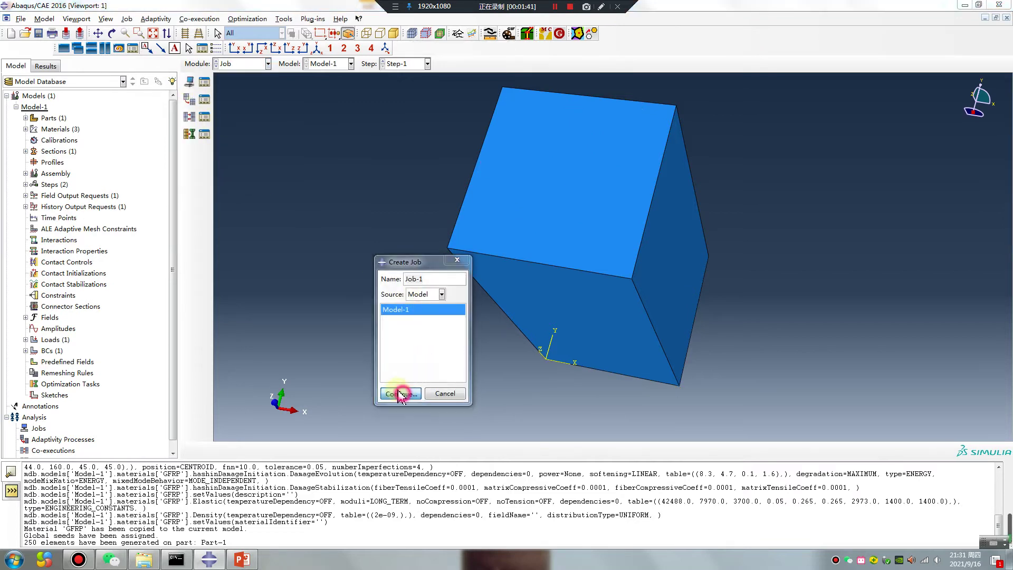
left_click(356, 291)
left_click(303, 309)
double_click(322, 306)
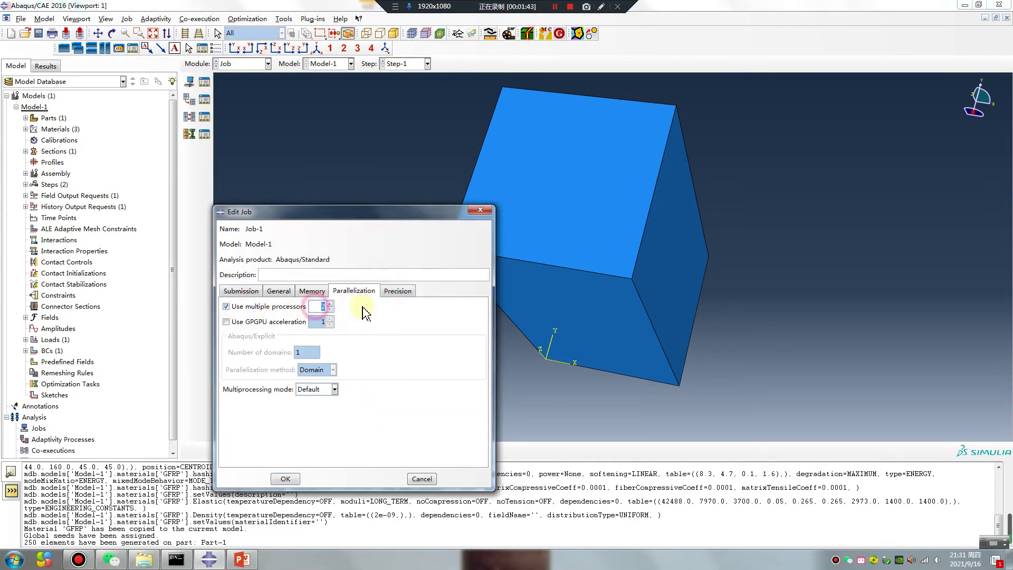
left_click(285, 478)
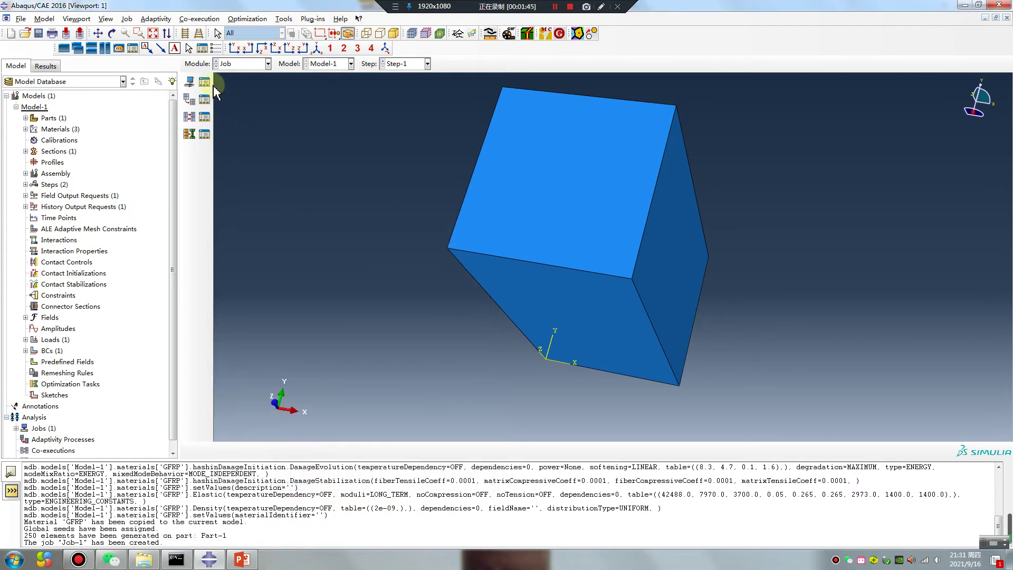
Submit Job-1 from the Job Manager and let it run to completion
left_click(204, 81)
left_click(354, 224)
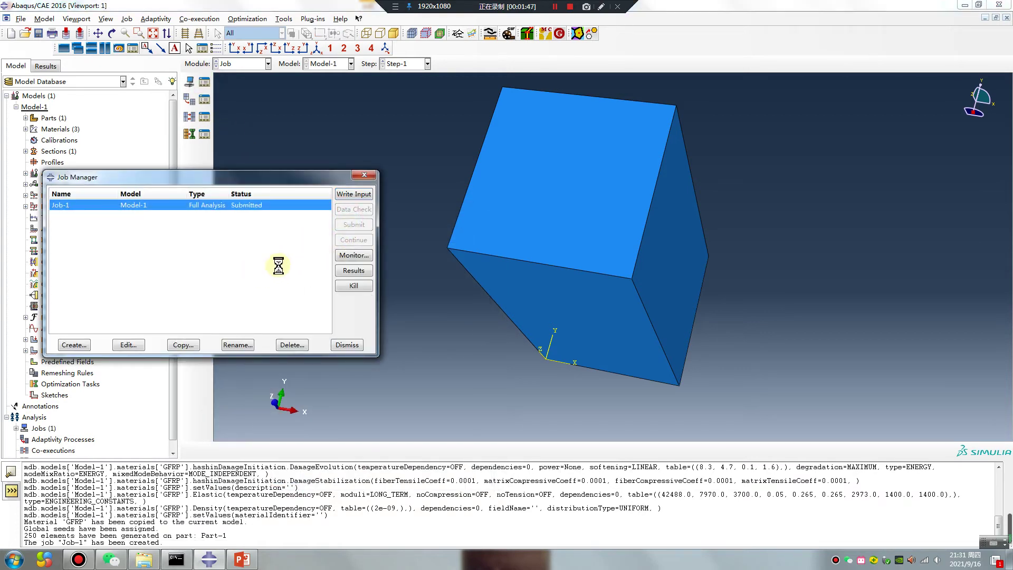
left_click(556, 7)
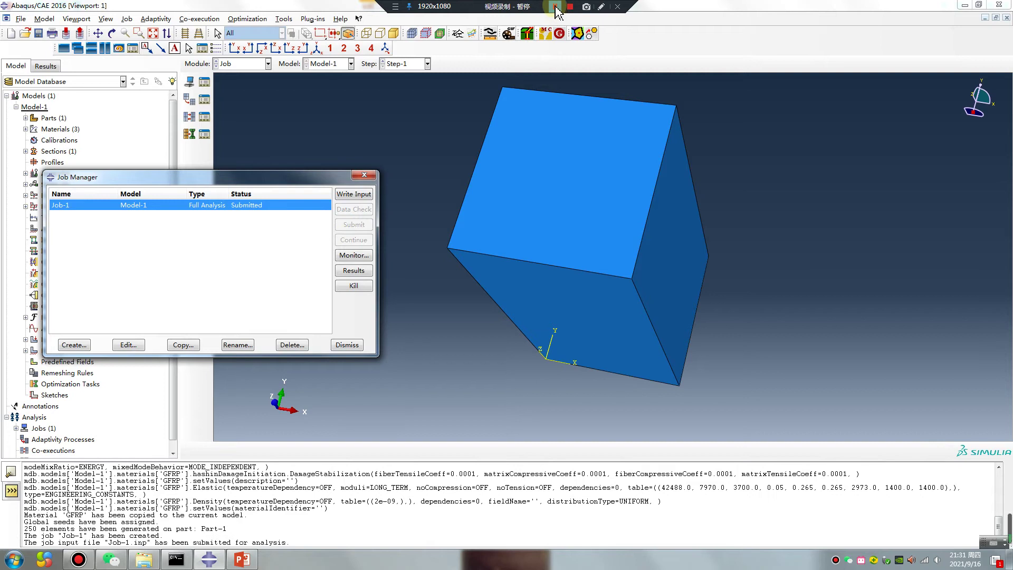
left_click(556, 7)
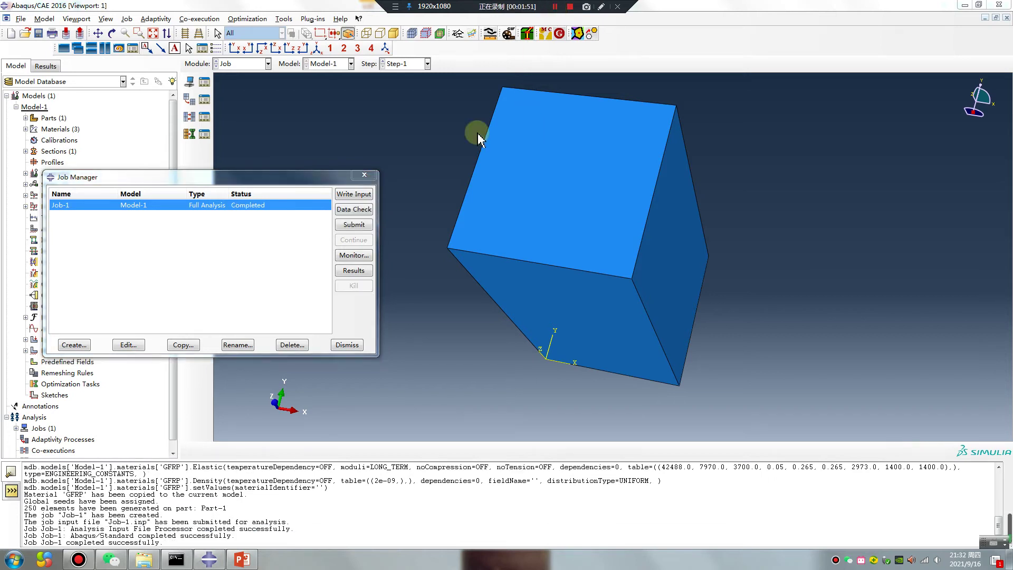
Open Job-1's results, plot Mises stress contours on the deformed block, and stand the view upright
left_click(354, 271)
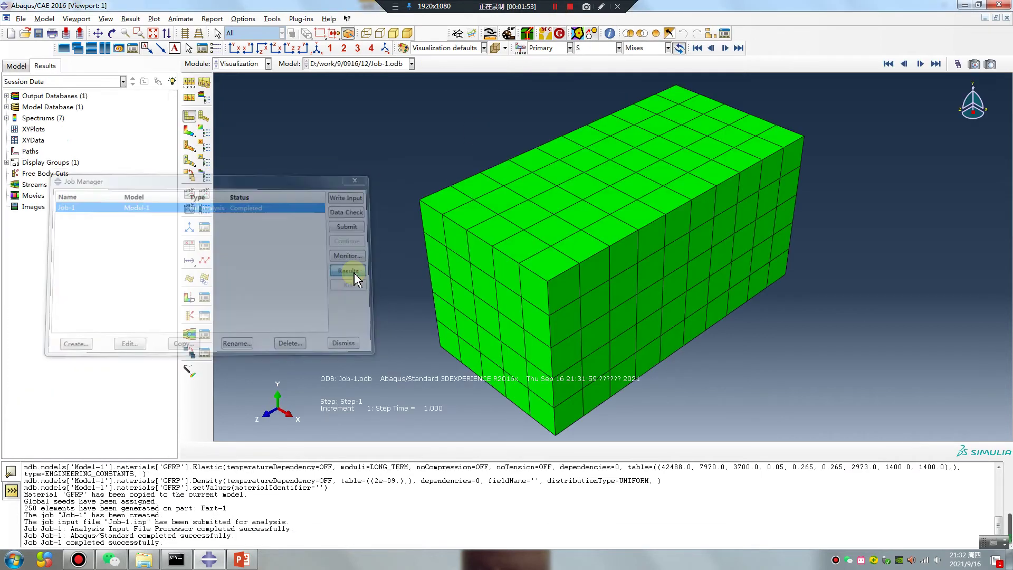
left_click(190, 131)
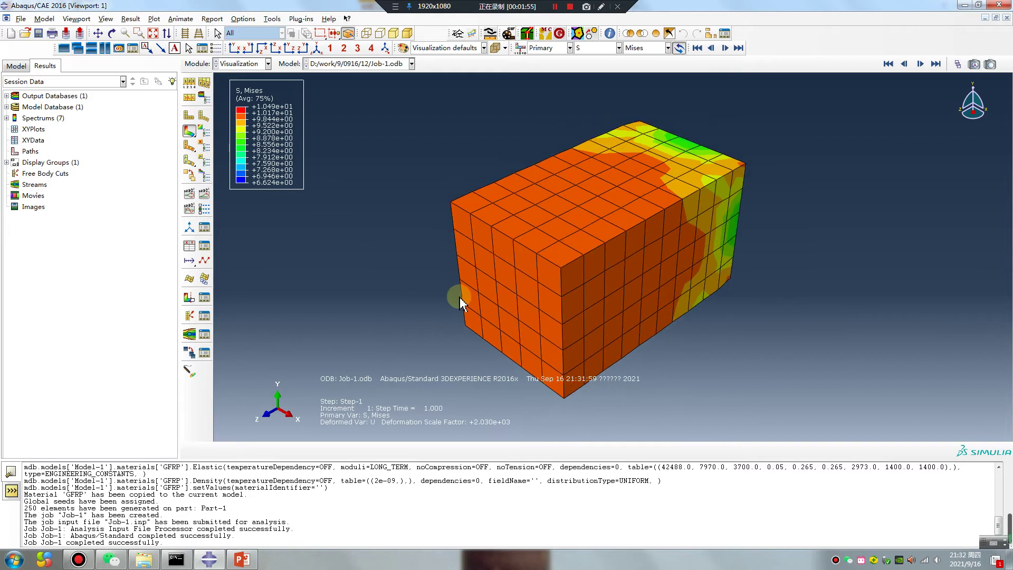
left_click_drag(460, 297, 593, 279, "ctrl+alt")
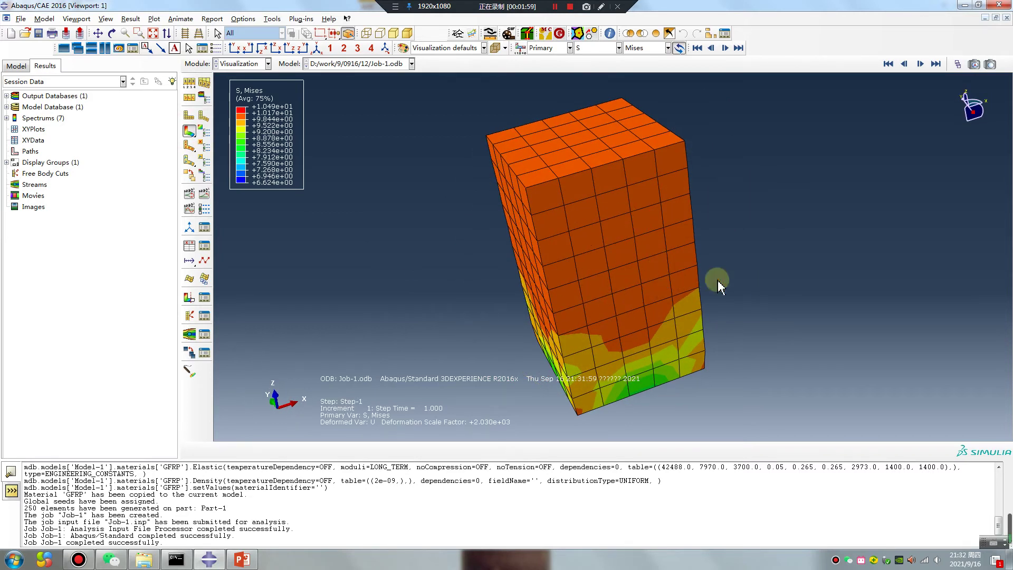
left_click(190, 245)
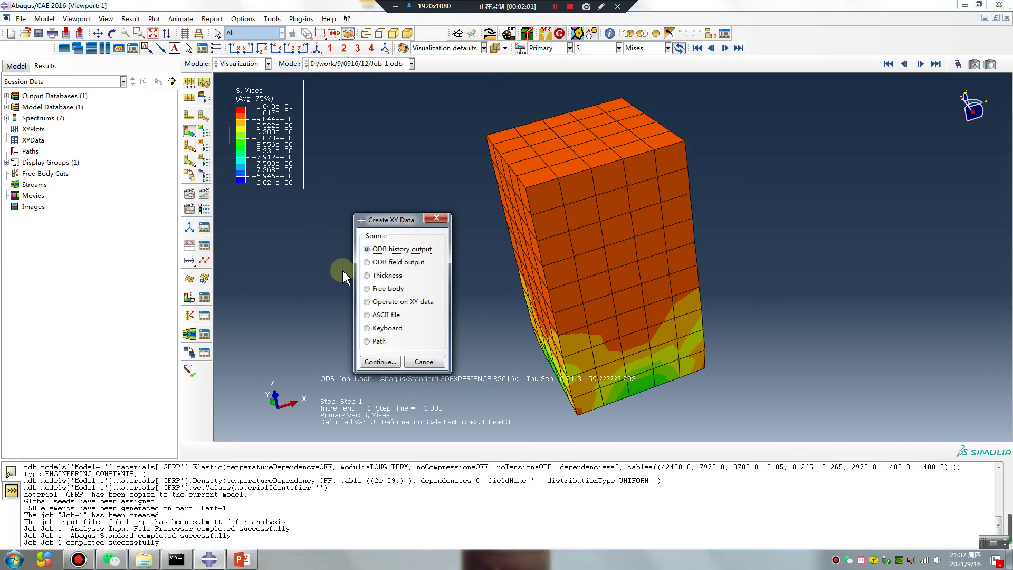
Set up XY data from ODB field output with Mises stress over all 250 selected elements
left_click(369, 264)
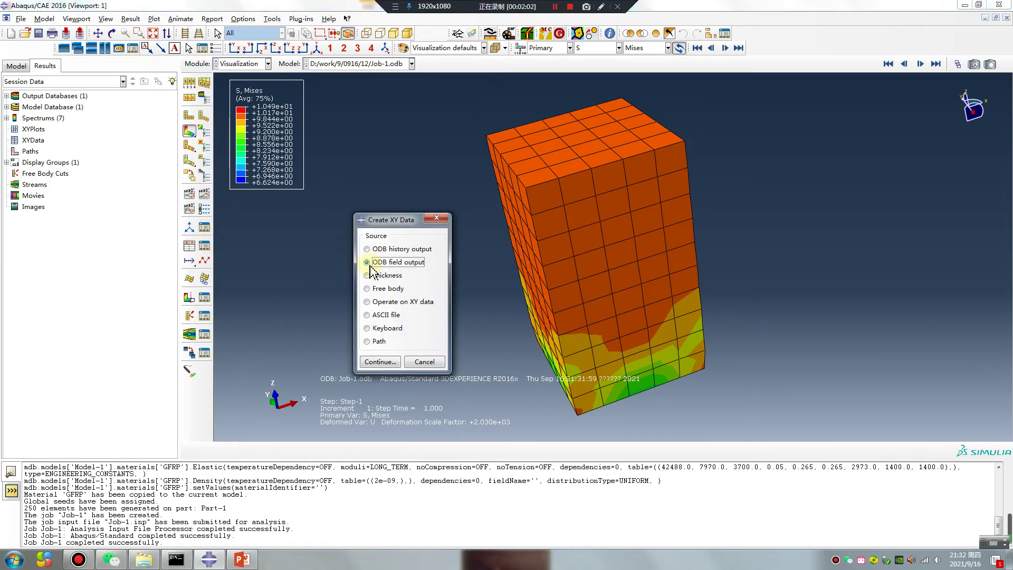
left_click(378, 362)
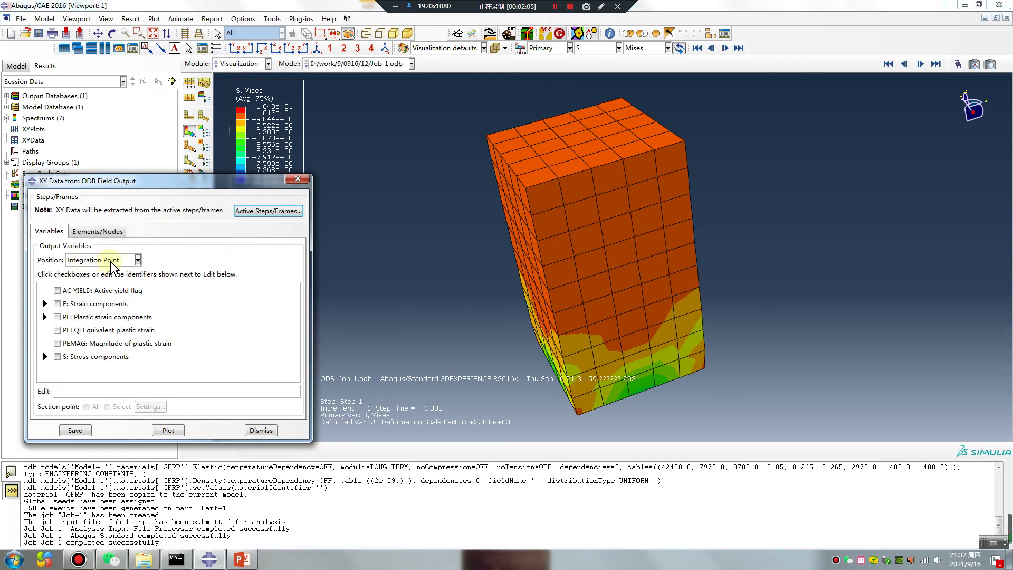
left_click(44, 357)
left_click(71, 368)
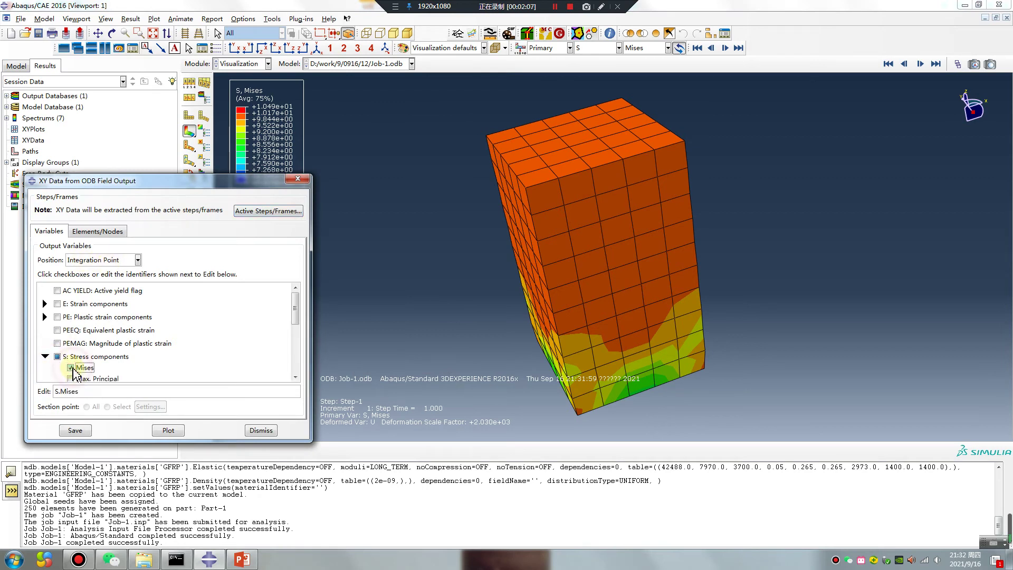
left_click(97, 232)
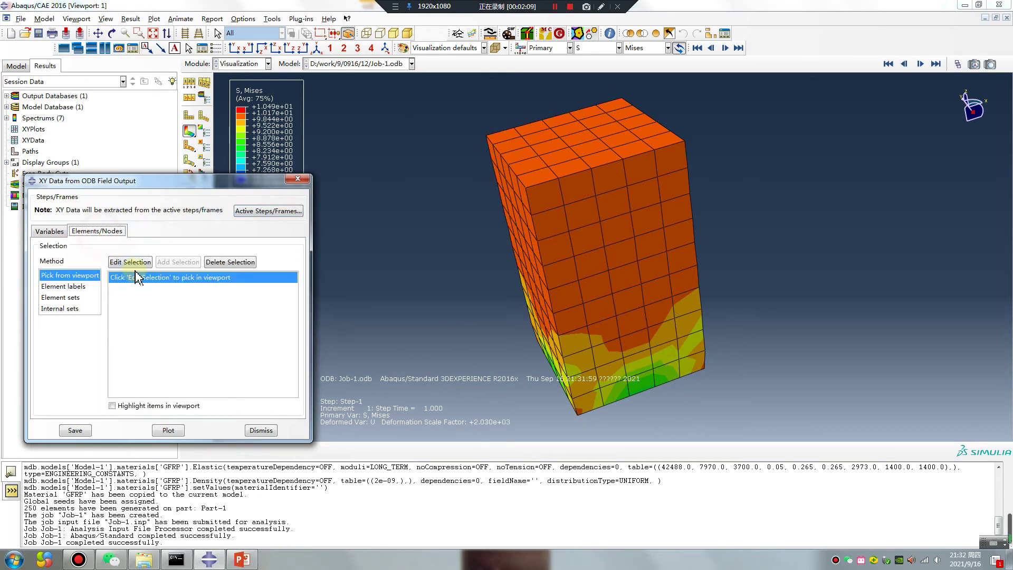
left_click(128, 262)
left_click_drag(472, 181, 765, 417)
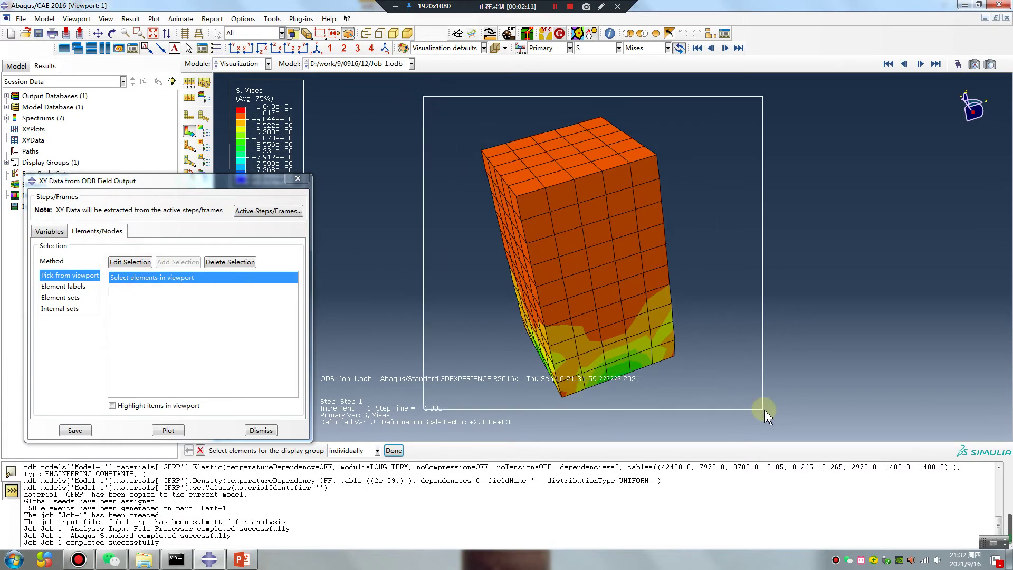
Save the 250 element Mises stress curves and dismiss the extraction dialog
left_click(75, 431)
left_click(134, 339)
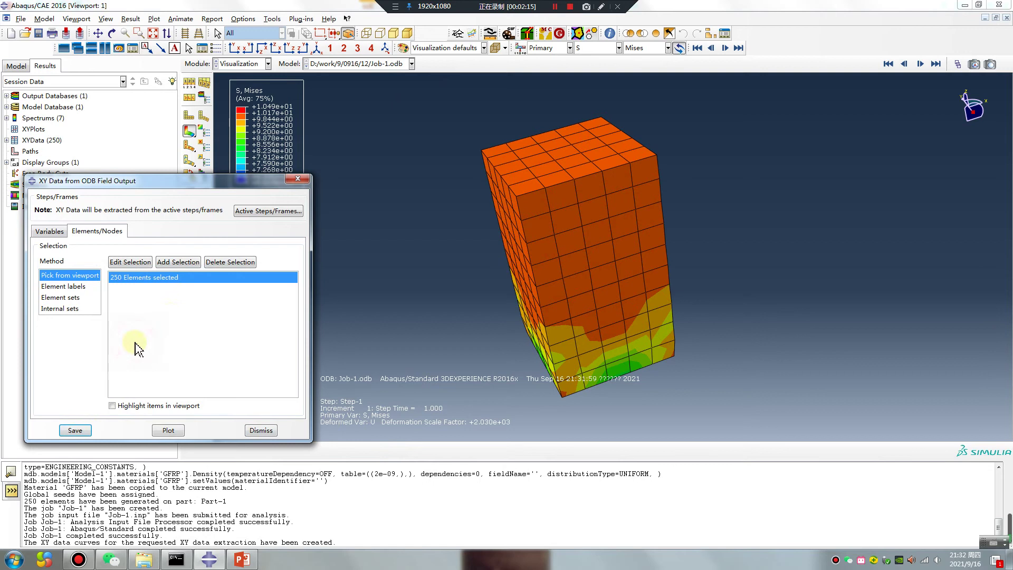
left_click(299, 179)
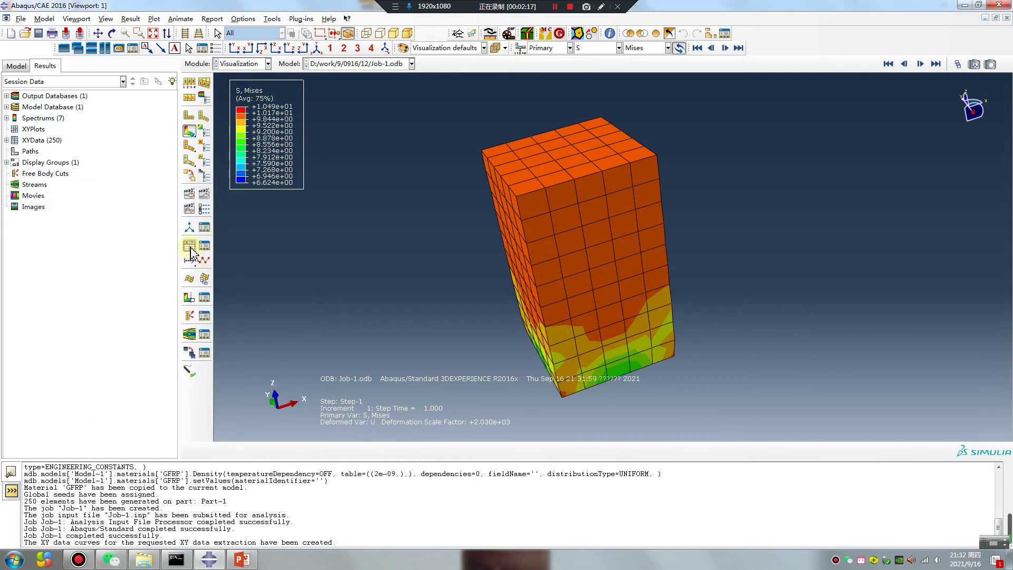
left_click(190, 248)
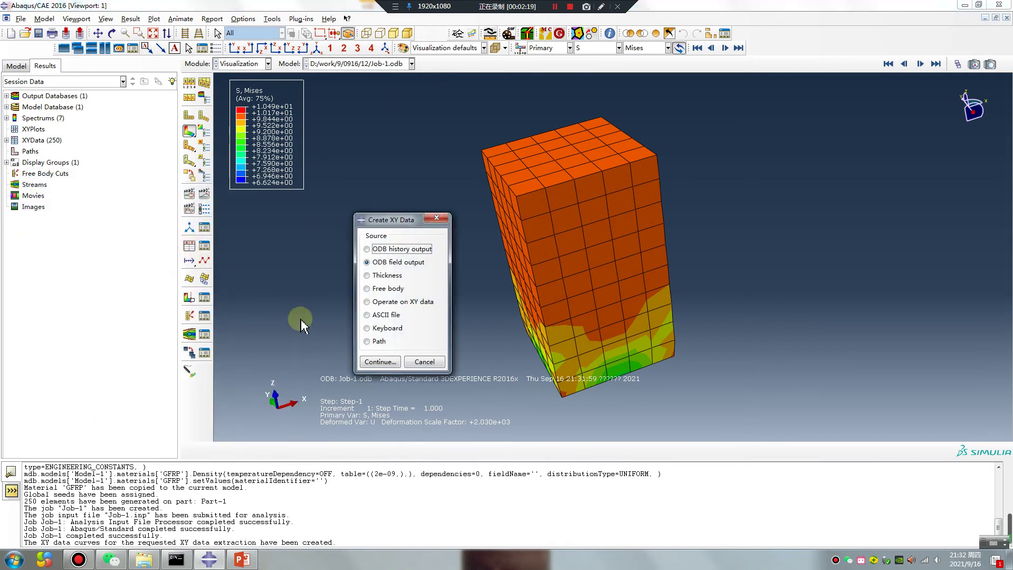
Operate on XY data with avg(A,A,...) over all 250 S:Mises curves and plot the averaged stress
left_click(371, 306)
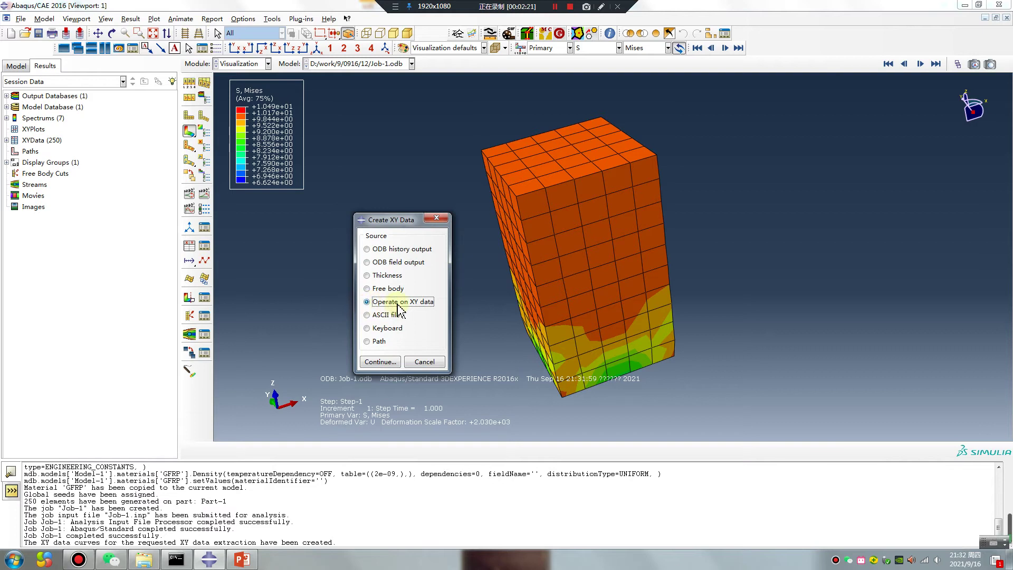
left_click(393, 369)
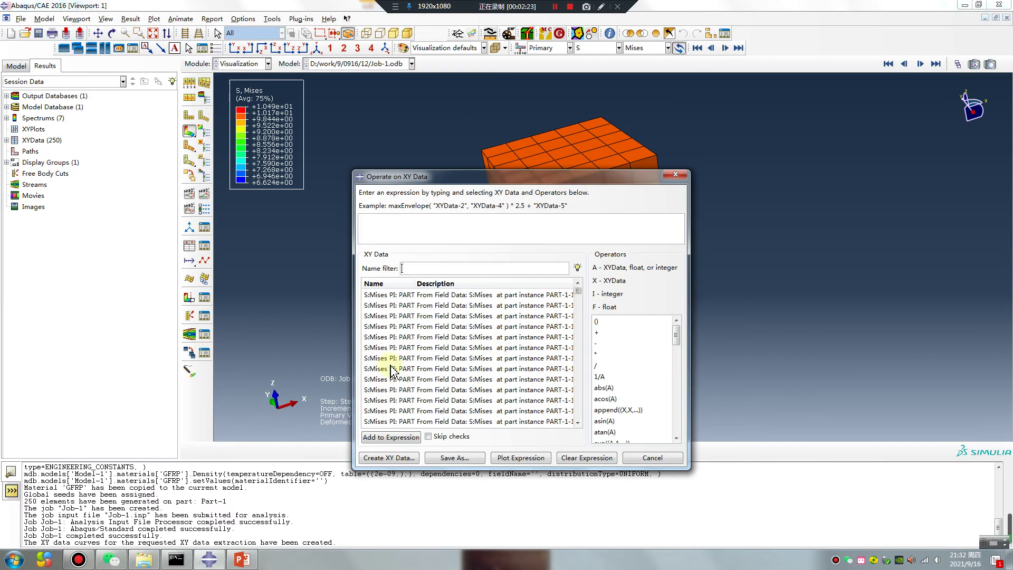
left_click_drag(675, 333, 679, 350)
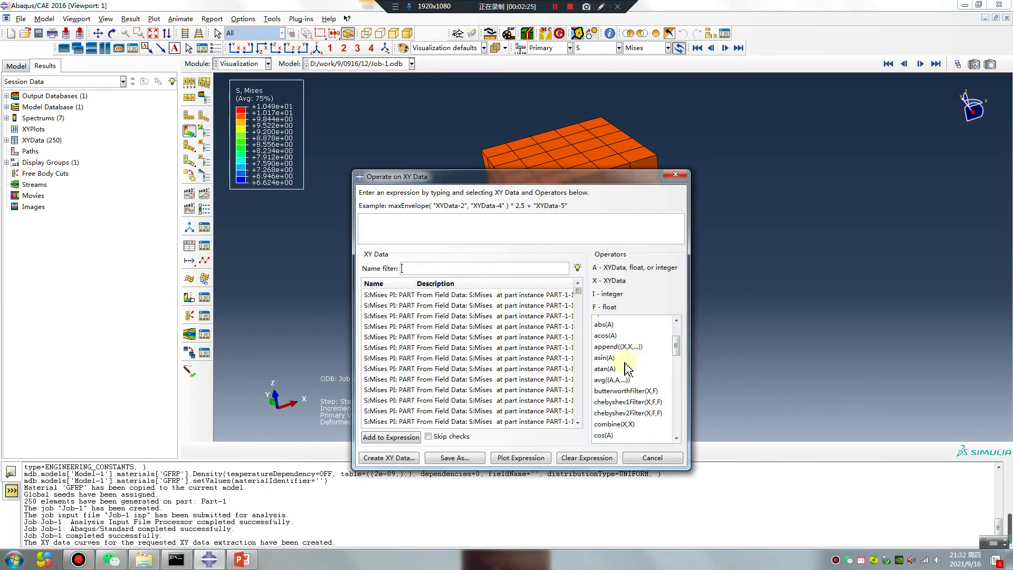
left_click(400, 297)
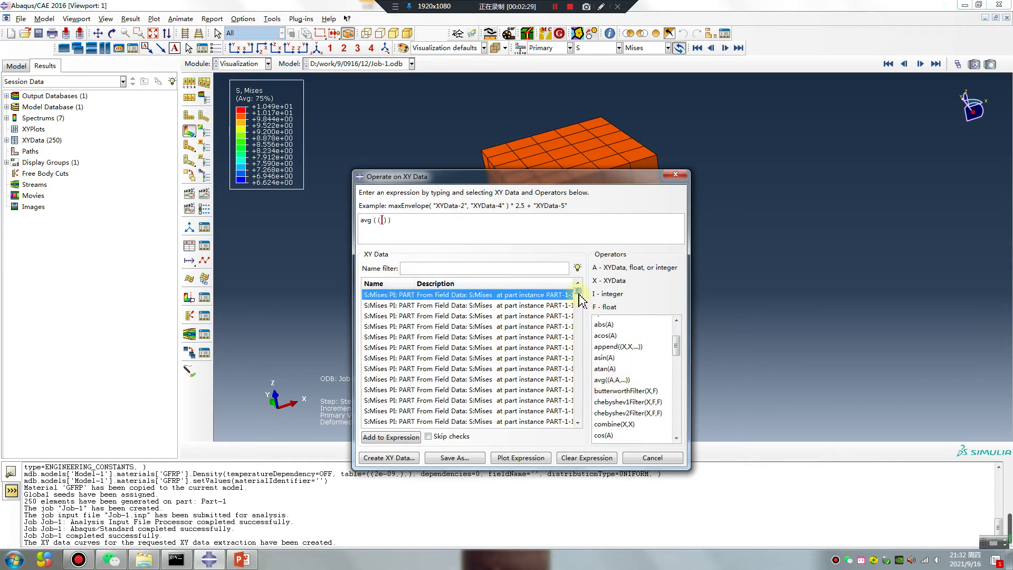
left_click_drag(579, 296, 579, 415)
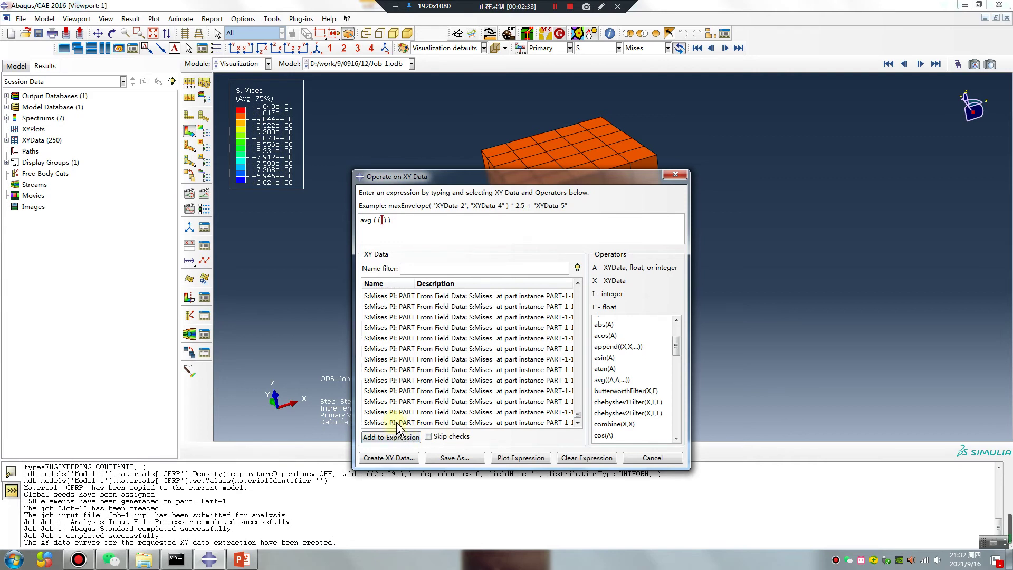
left_click(396, 423, "shift")
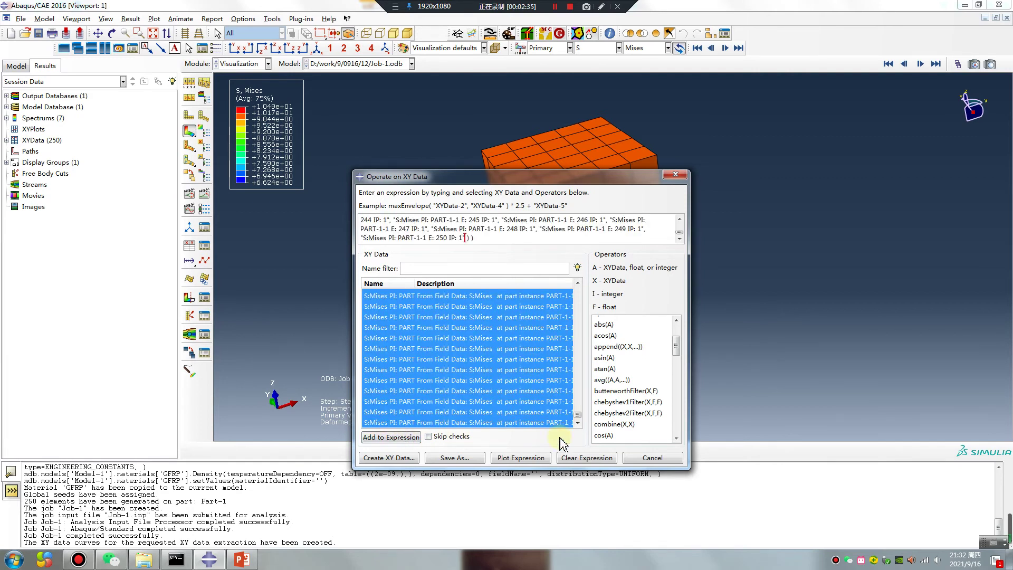
left_click(519, 459)
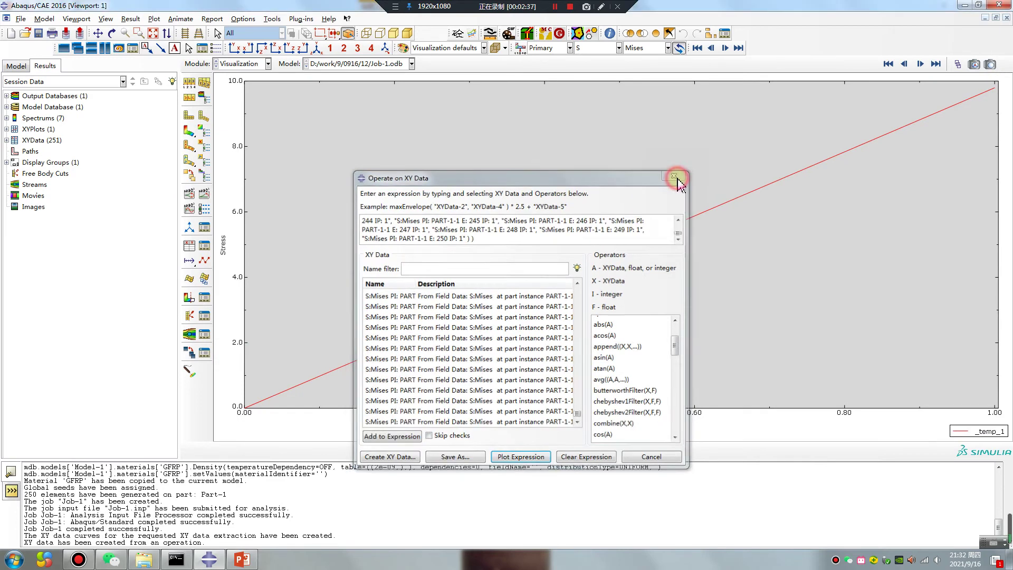
left_click(675, 176)
left_click(205, 246)
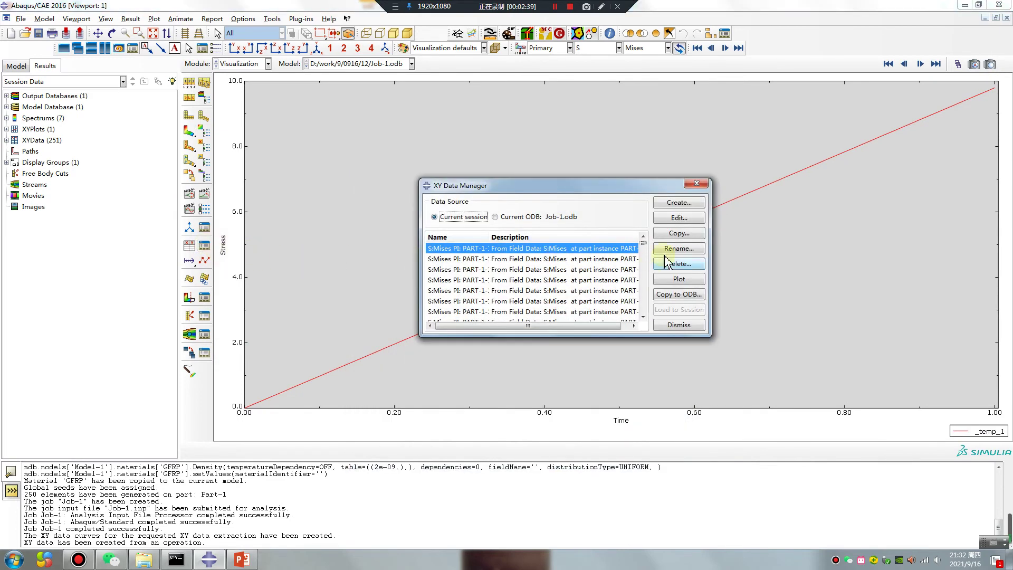
Delete every individual element S:Mises curve from the saved XY data list
mouse_move(648, 248)
left_mouse_down()
mouse_move(644, 317)
mouse_move(644, 241)
left_mouse_up()
left_click(491, 306)
left_click(588, 252, "shift")
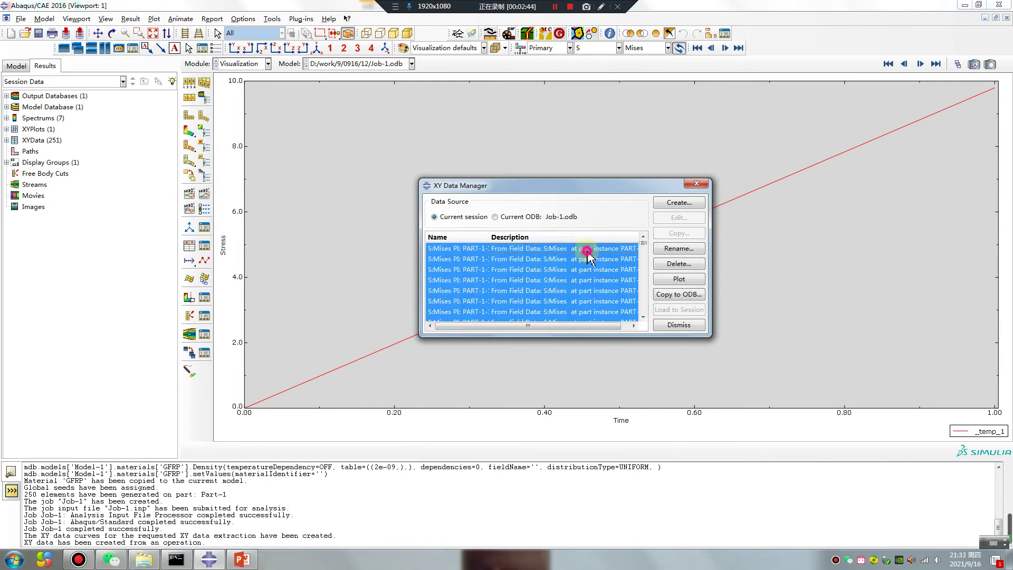
left_click(679, 264)
left_click(478, 291)
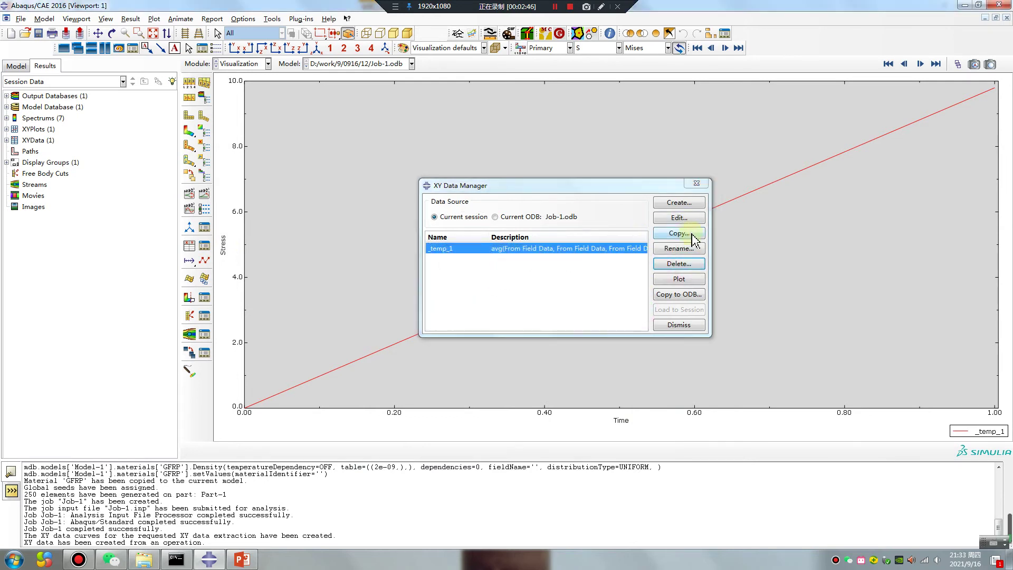
Rename the averaged curve _temp_1 to ave_stress
left_click(678, 251)
type("ave_stress")
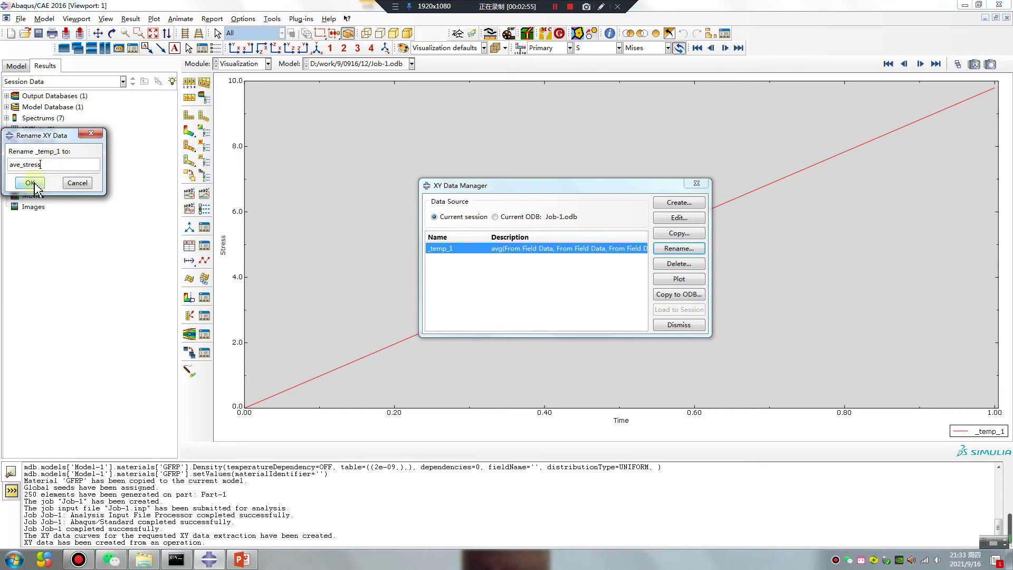
left_click(32, 183)
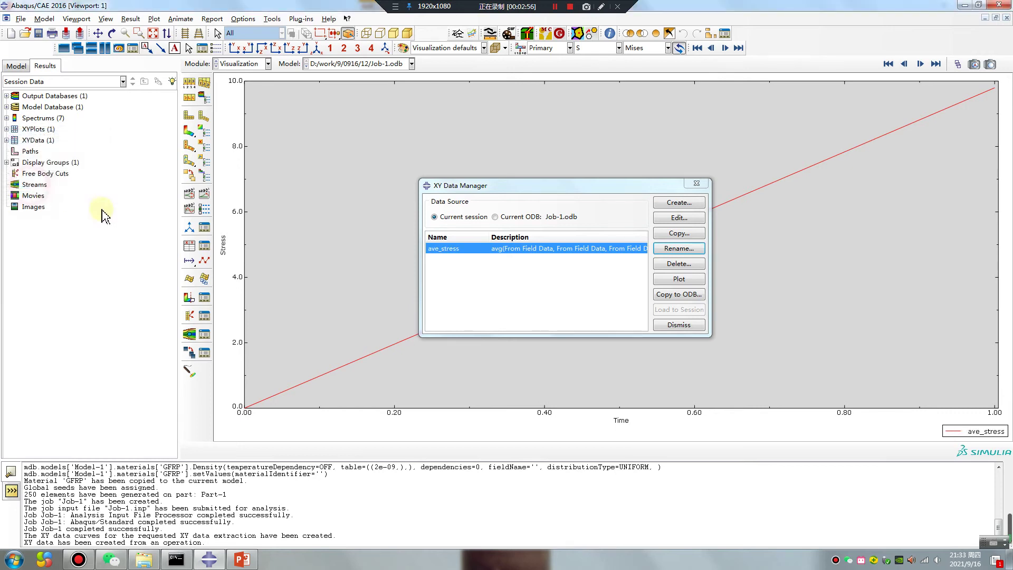
left_click(696, 183)
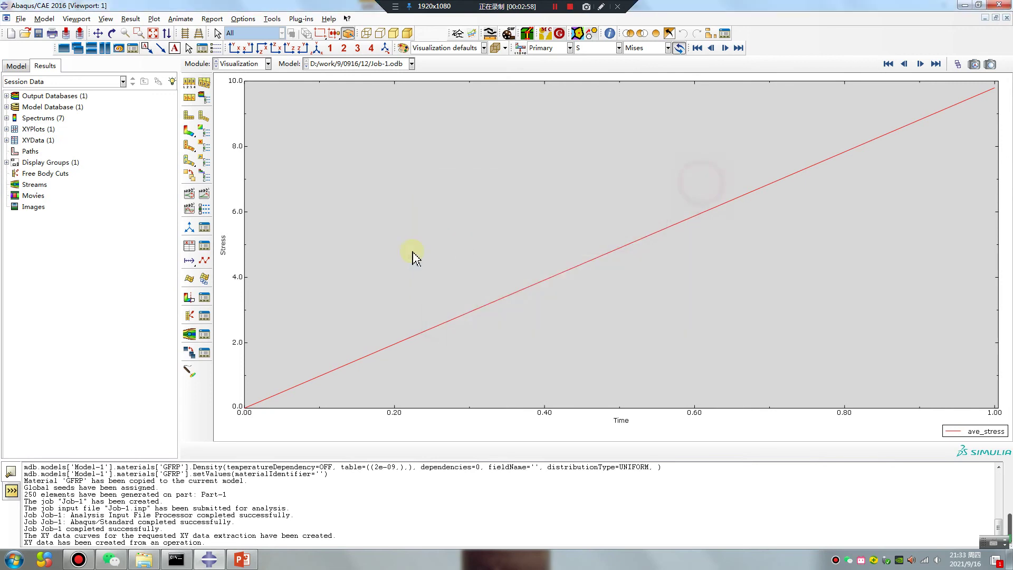
Inspect the ave_stress table, which shows 9.79356 at time 1
left_click(199, 251)
double_click(523, 251)
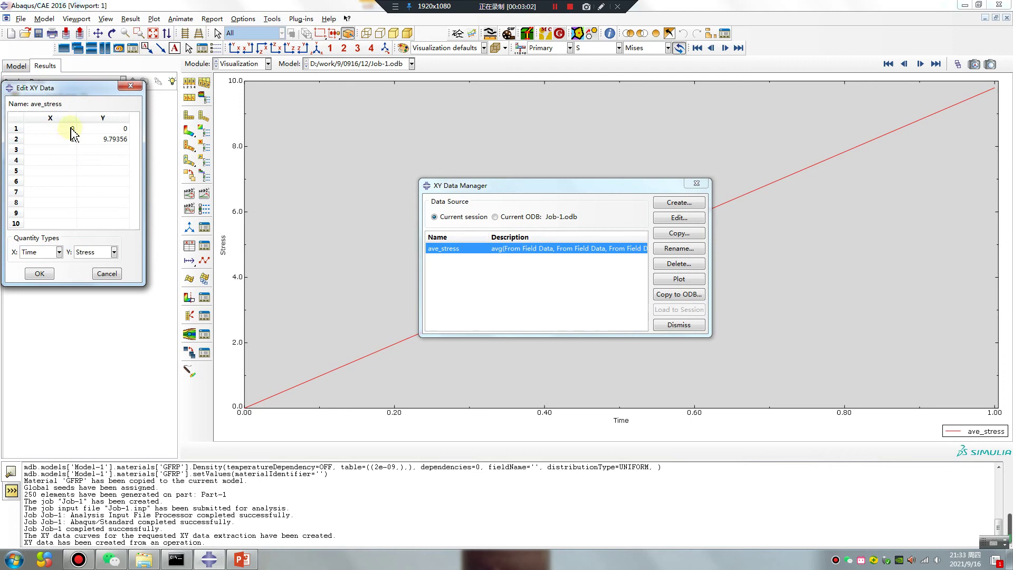
double_click(124, 129)
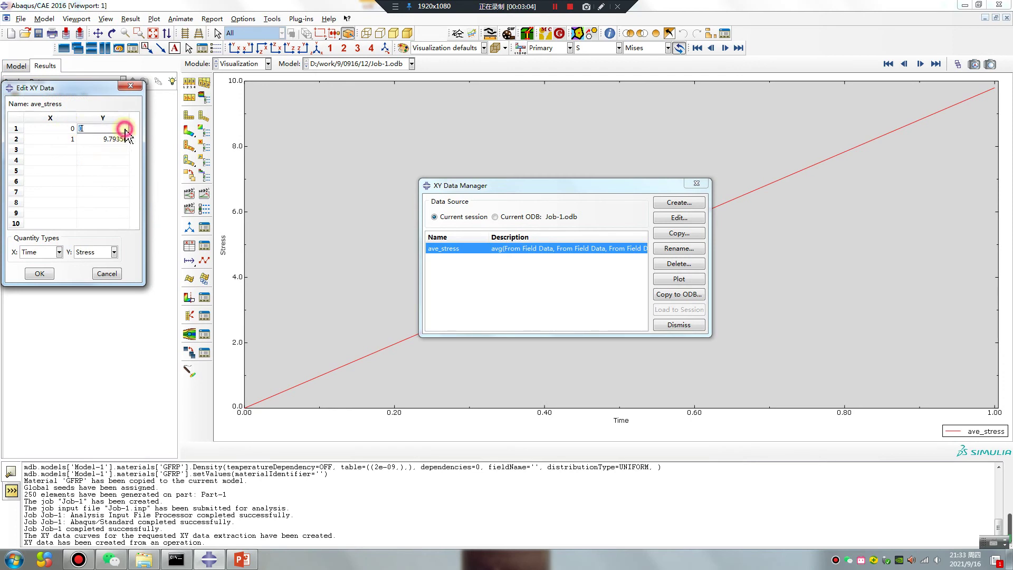
double_click(115, 140)
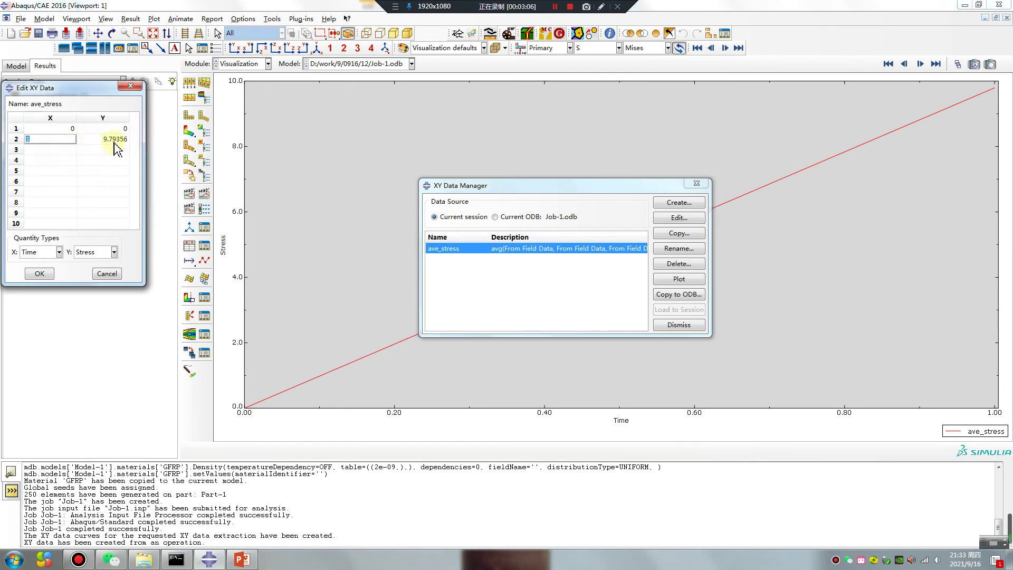
left_click_drag(117, 140, 93, 142)
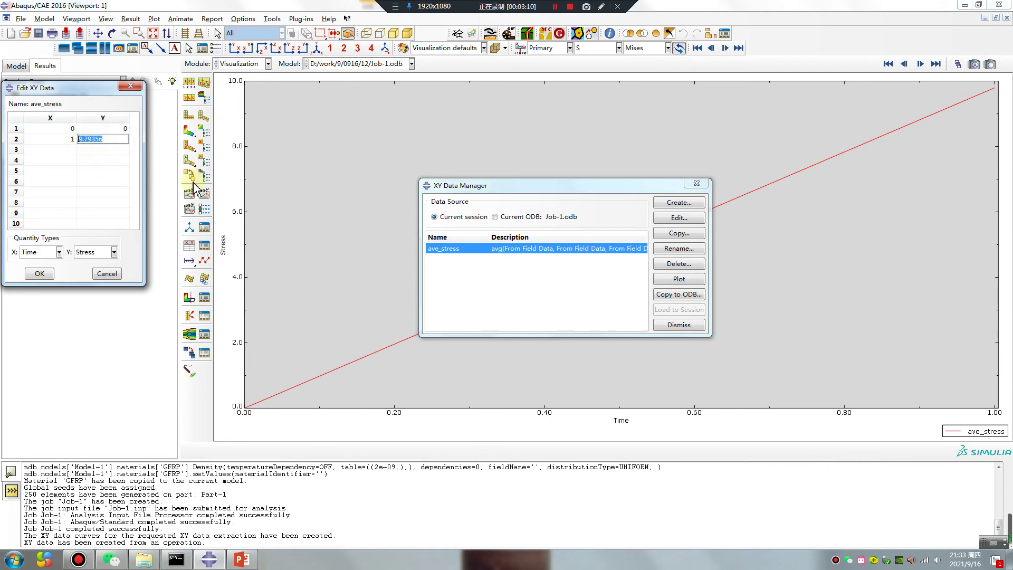
Bring the Mises stress contour back onto the deformed shape
left_click(189, 131)
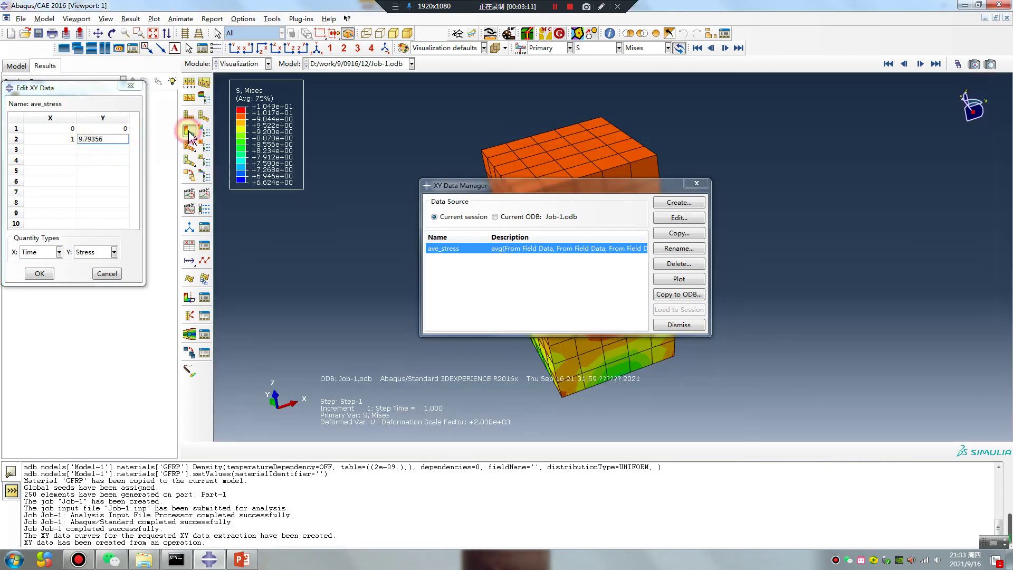
left_click(696, 184)
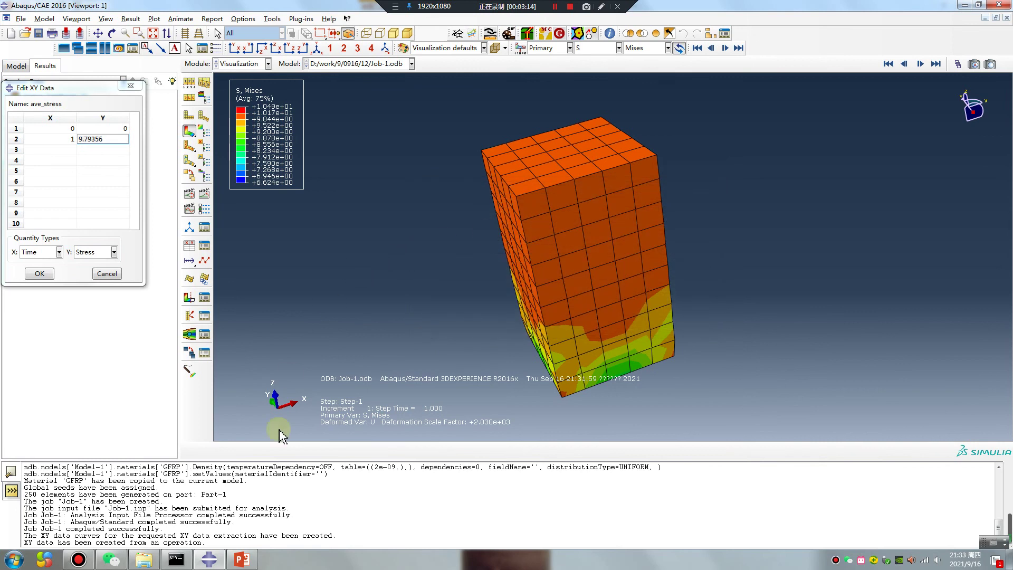
Switch back to the PowerPoint tutorial slides
left_click(243, 560)
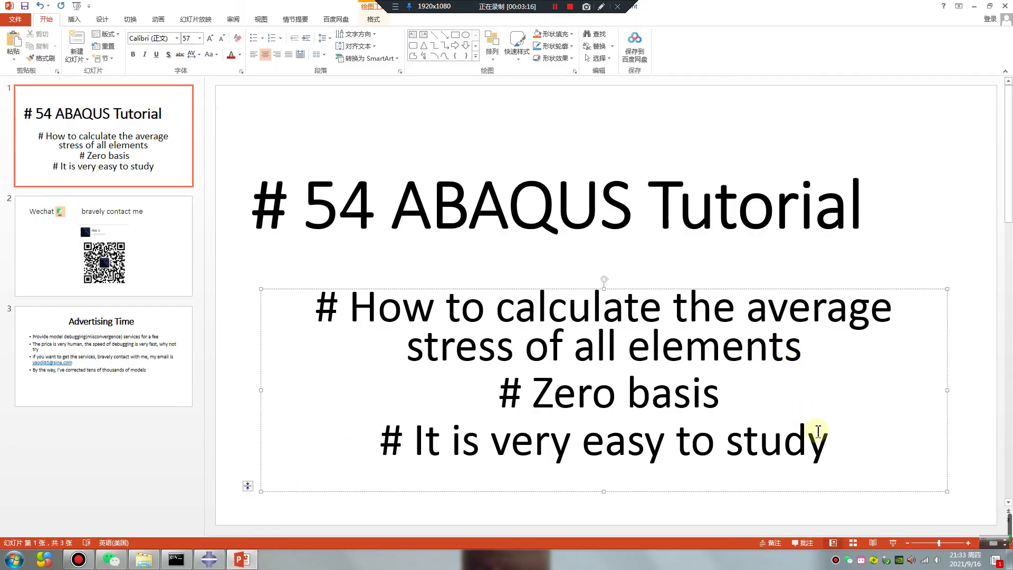